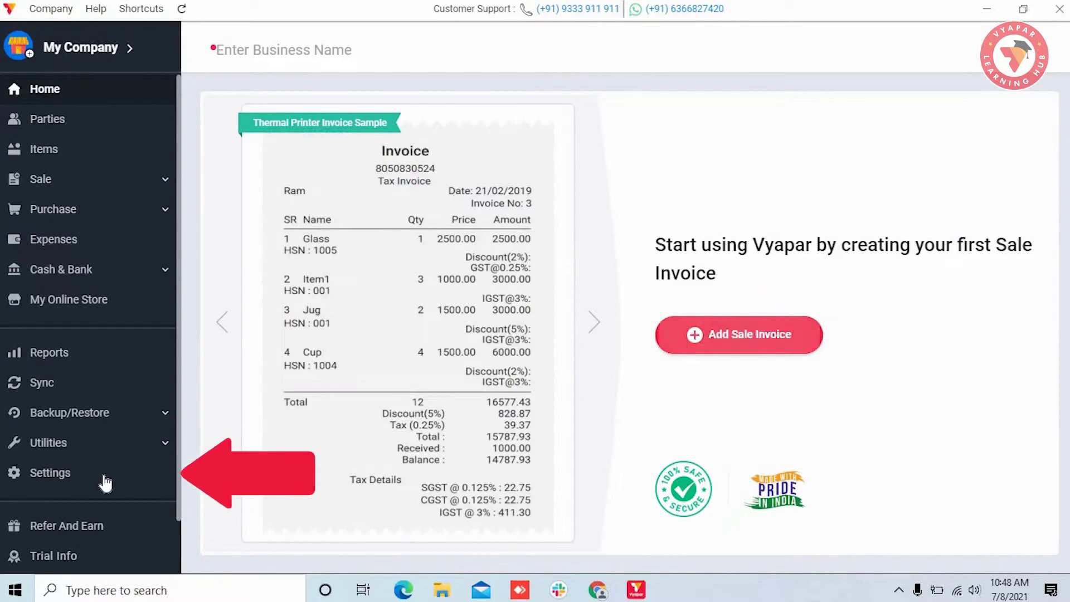
- Enable Items Unit in the application's item settings
left_click(104, 483)
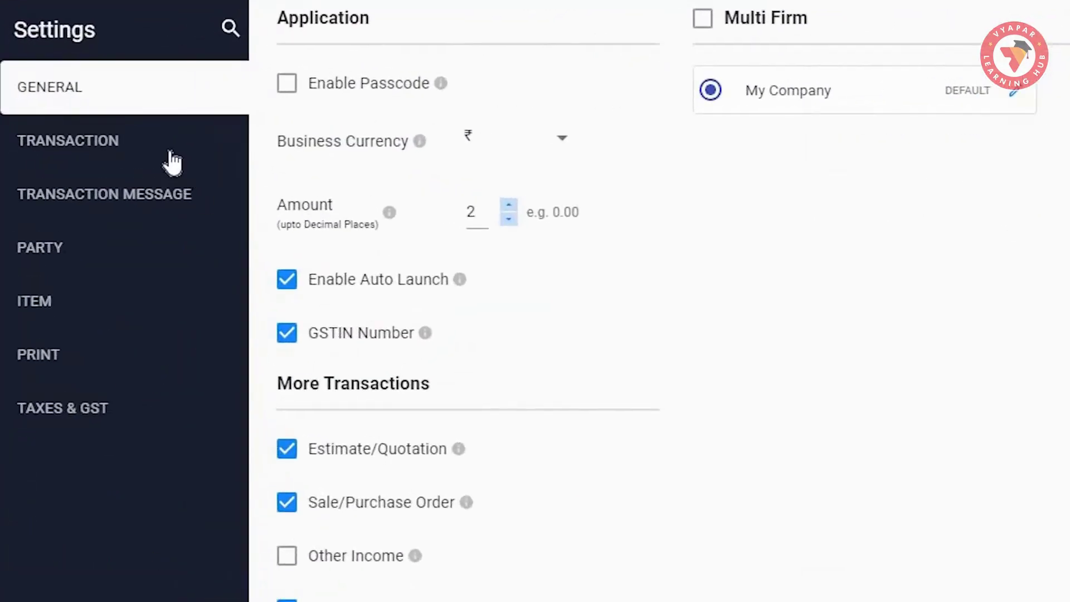
left_click(172, 162)
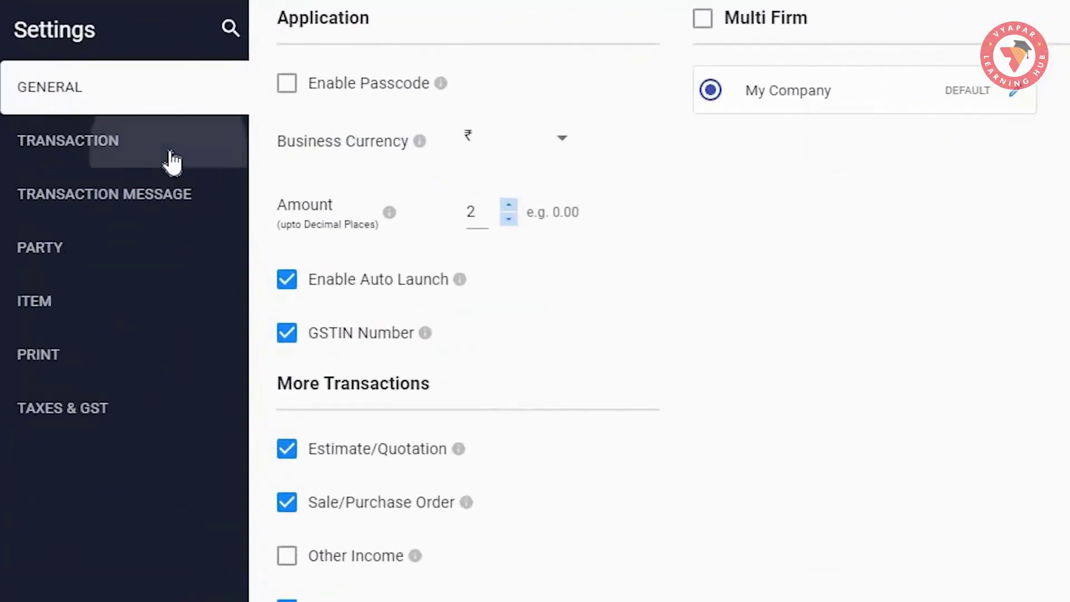
left_click(172, 198)
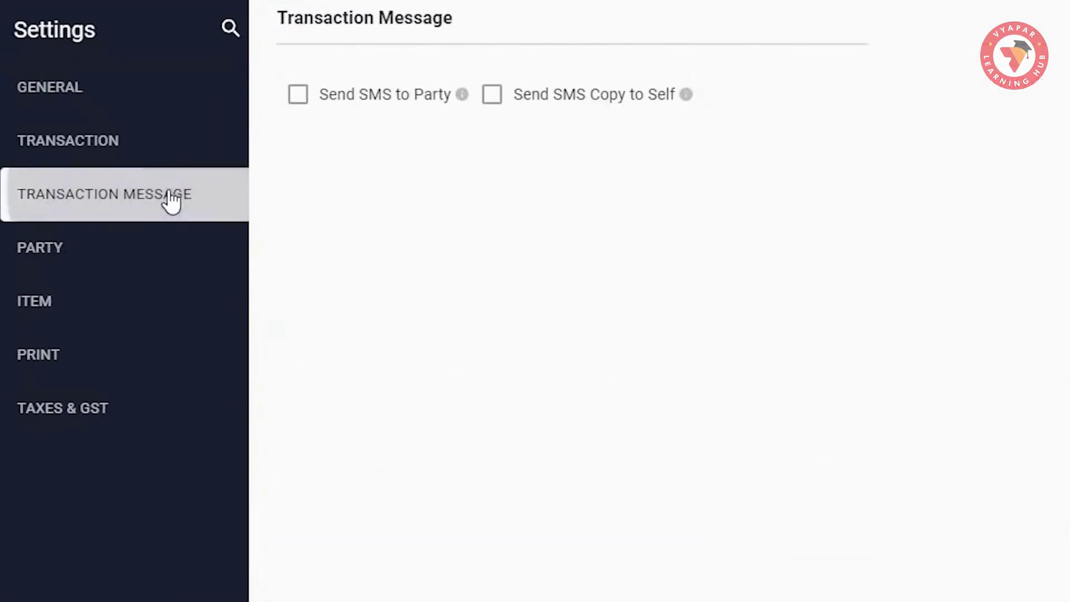
left_click(158, 249)
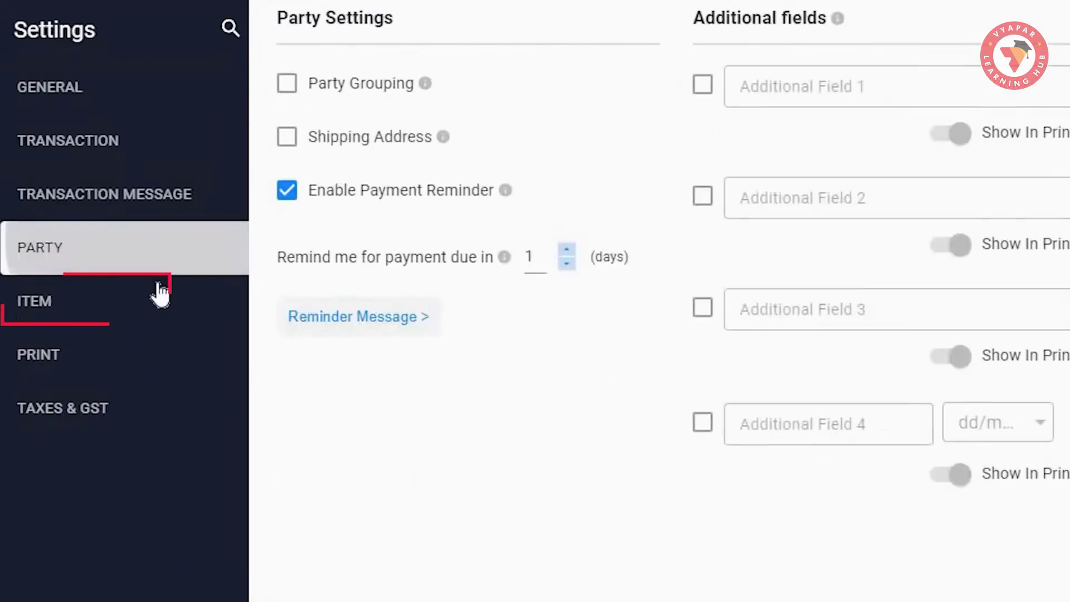
left_click(112, 311)
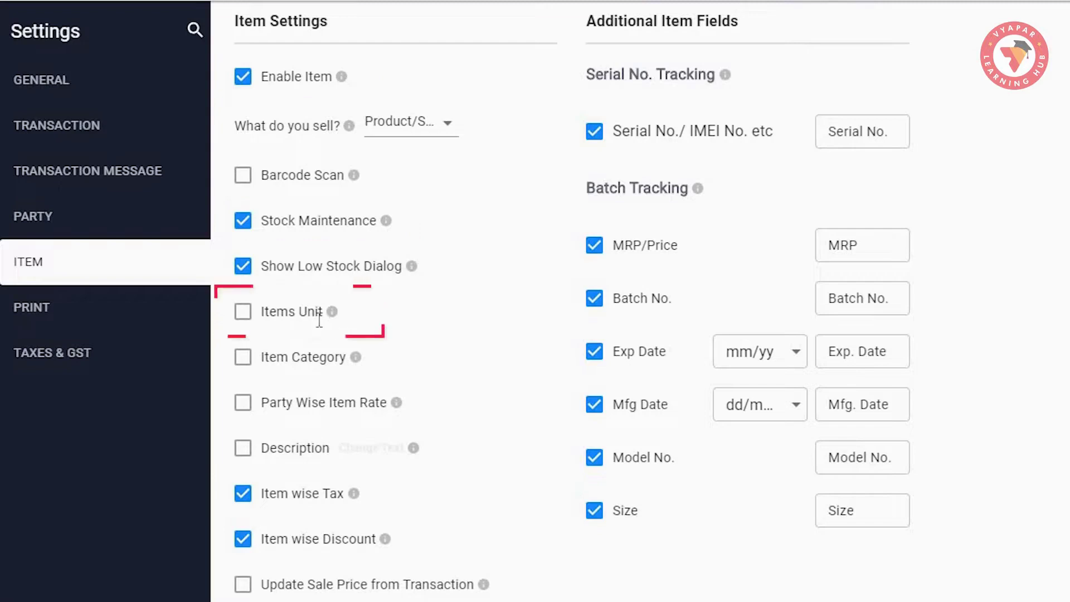
left_click(245, 313)
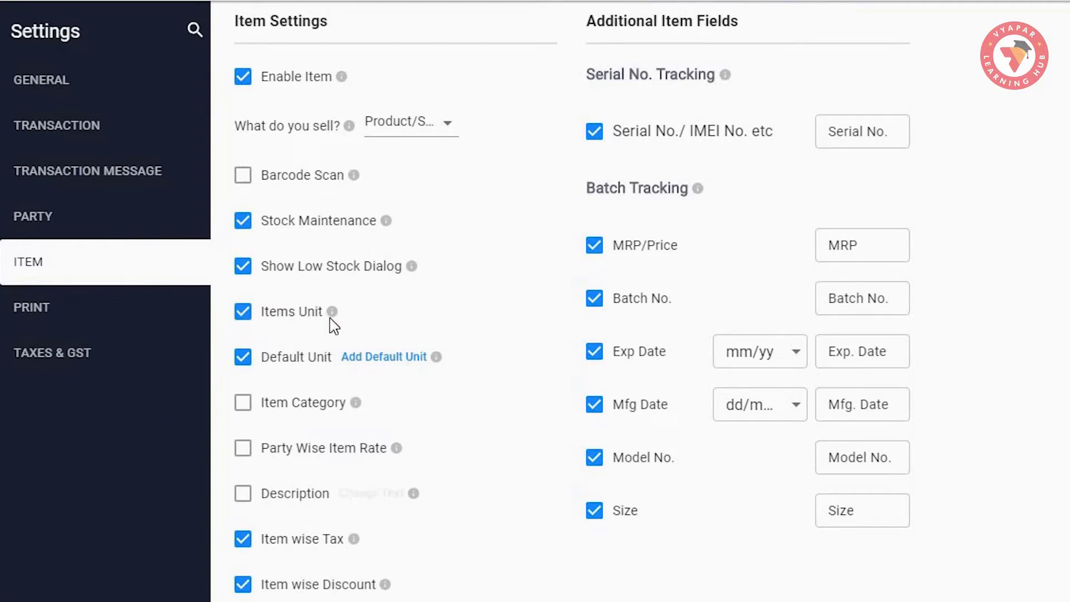
- View the default base and secondary unit choices for items and close them without saving
mouse_move(336, 316)
left_click(400, 358)
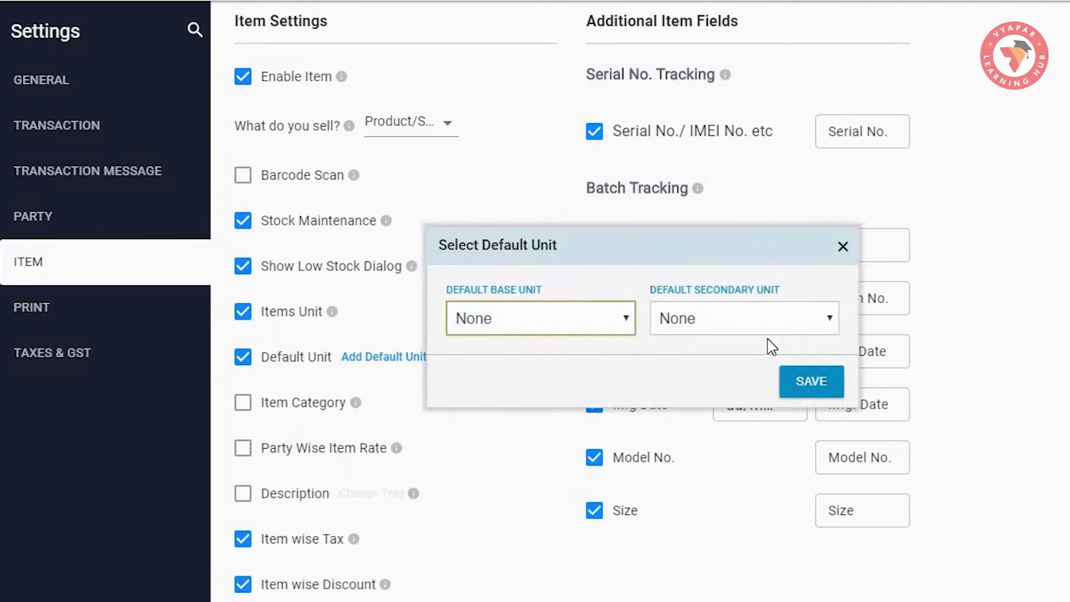
left_click(842, 247)
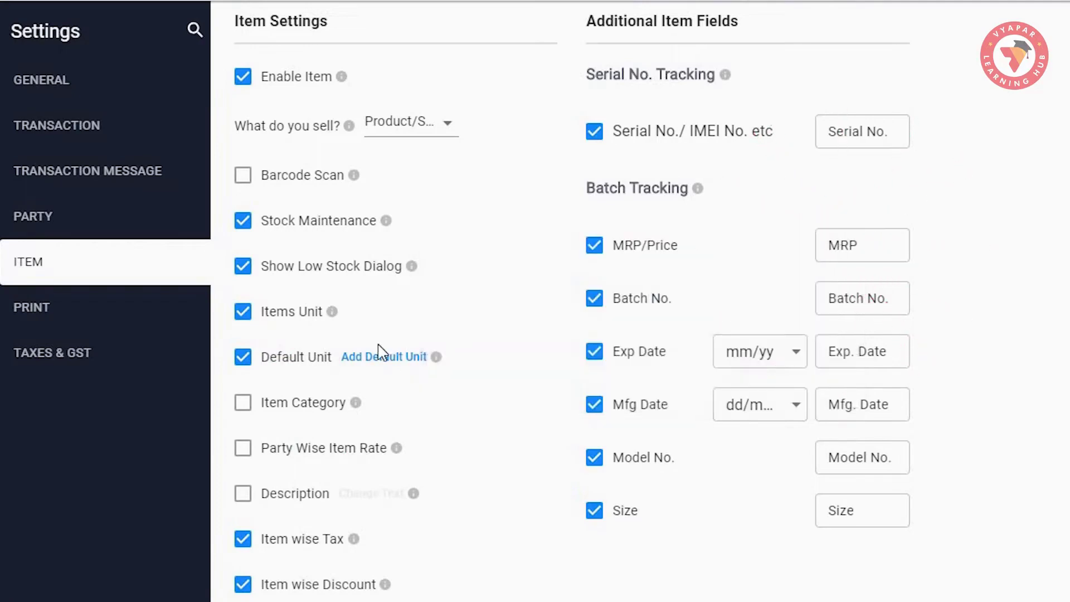
- Enable Item Category in the item settings, keep Item wise Tax on, and close the settings
left_click(243, 410)
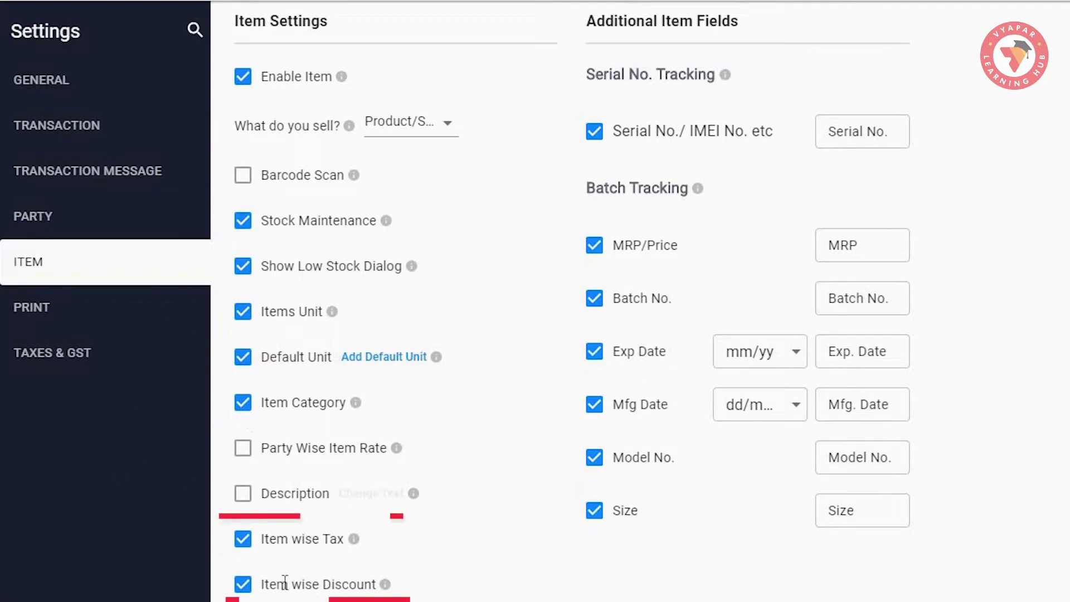
left_click(241, 544)
left_click(242, 540)
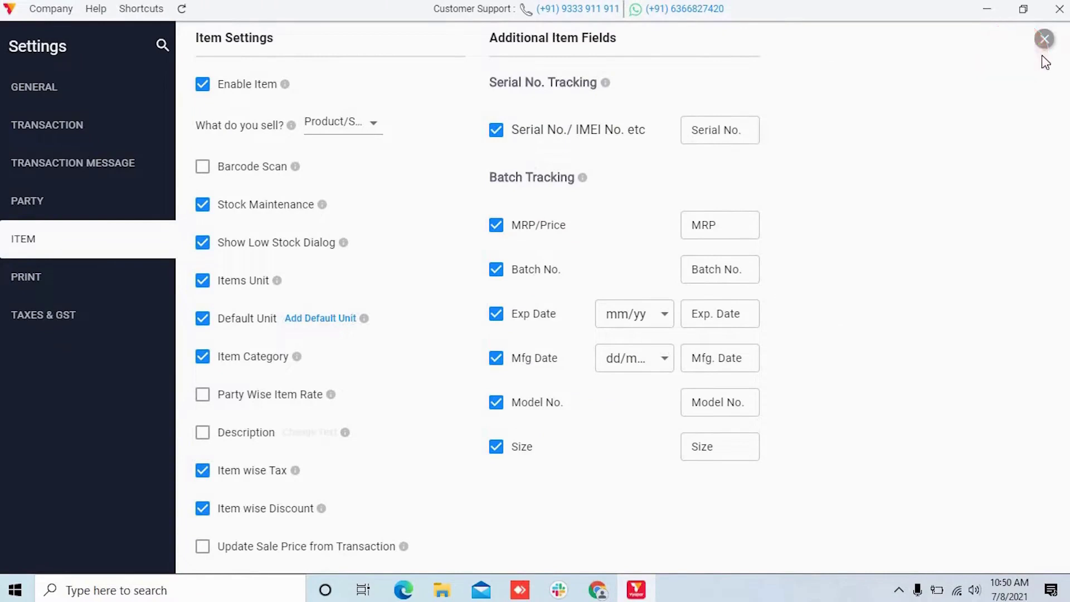
left_click(1044, 39)
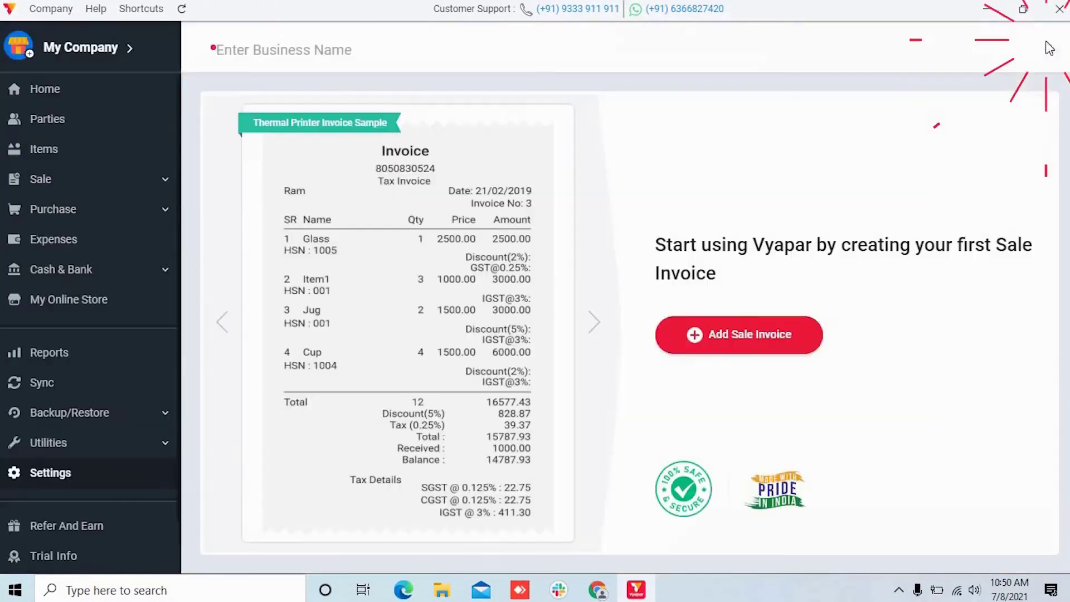
- Look through the services, category, units and online store sections of the Items area
mouse_move(82, 152)
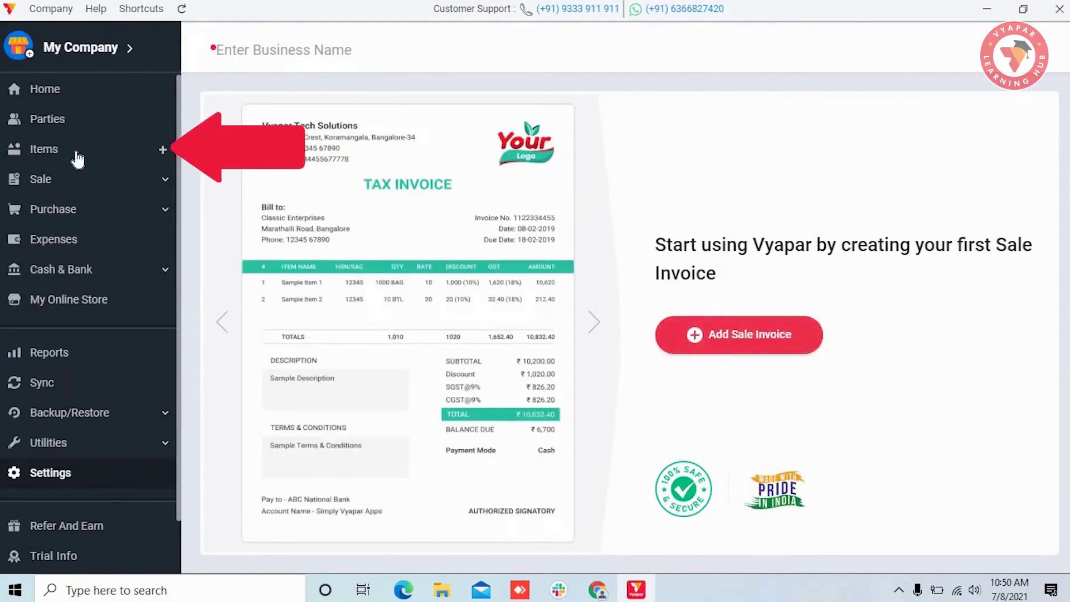
left_click(78, 159)
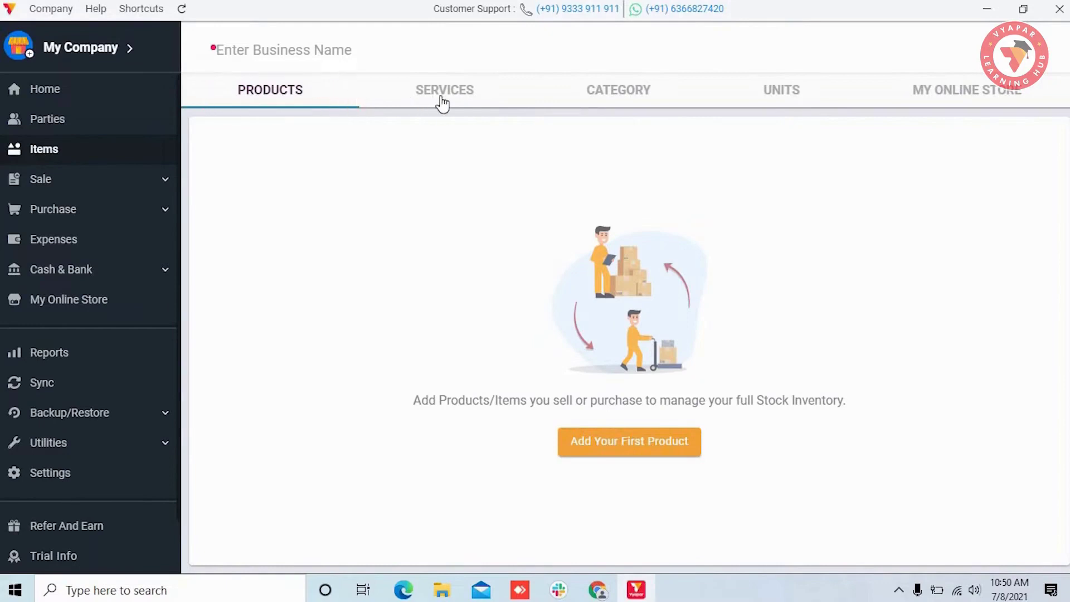
left_click(461, 101)
left_click(620, 91)
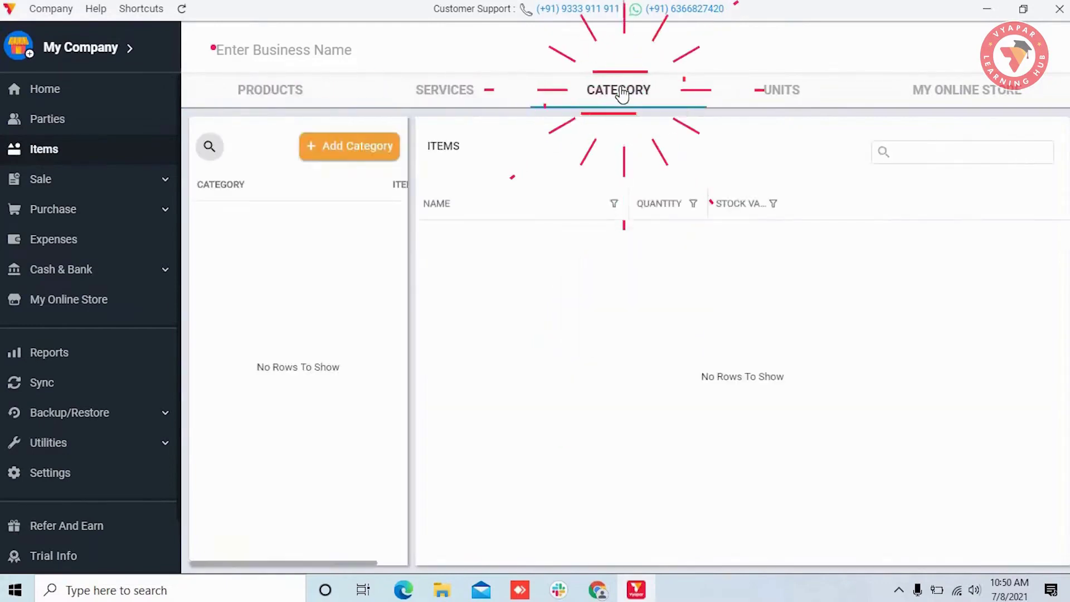
left_click(798, 88)
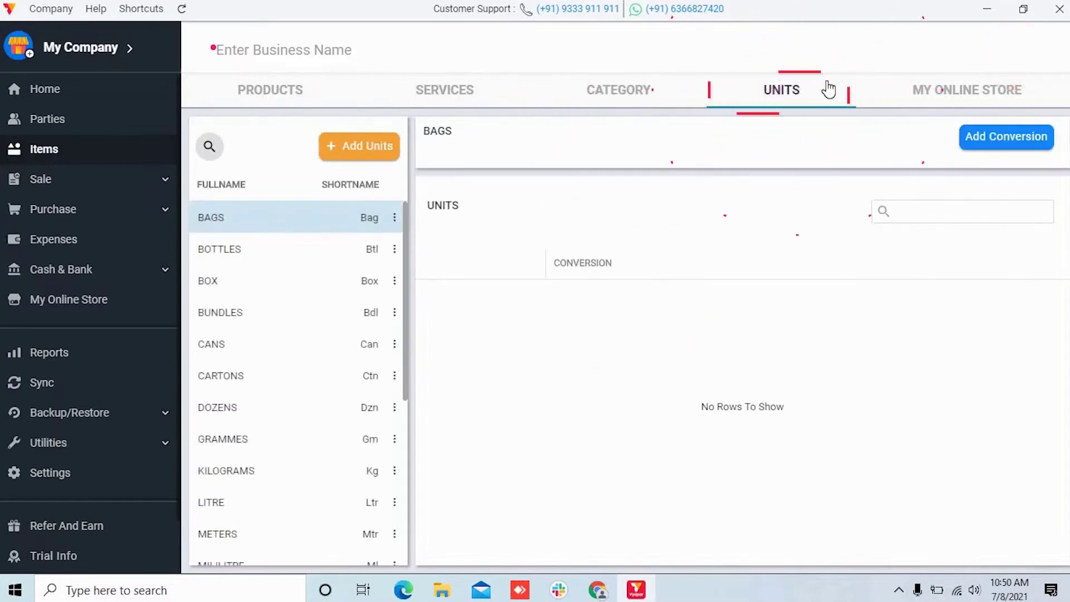
left_click(942, 99)
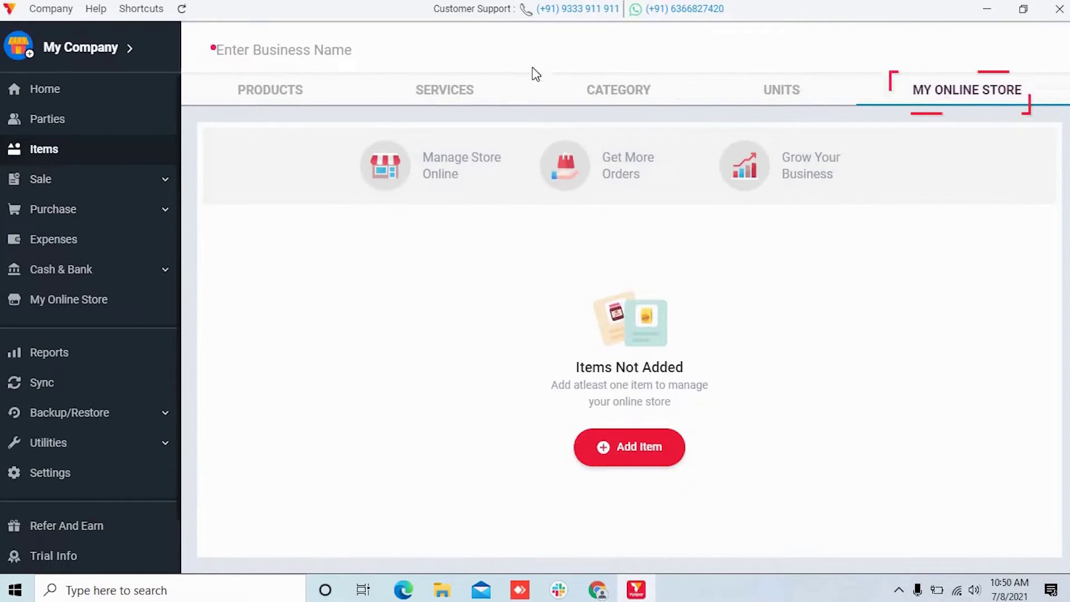
- Start the first product as Water Bottle with HSN 123456 and item code 987654
left_click(297, 88)
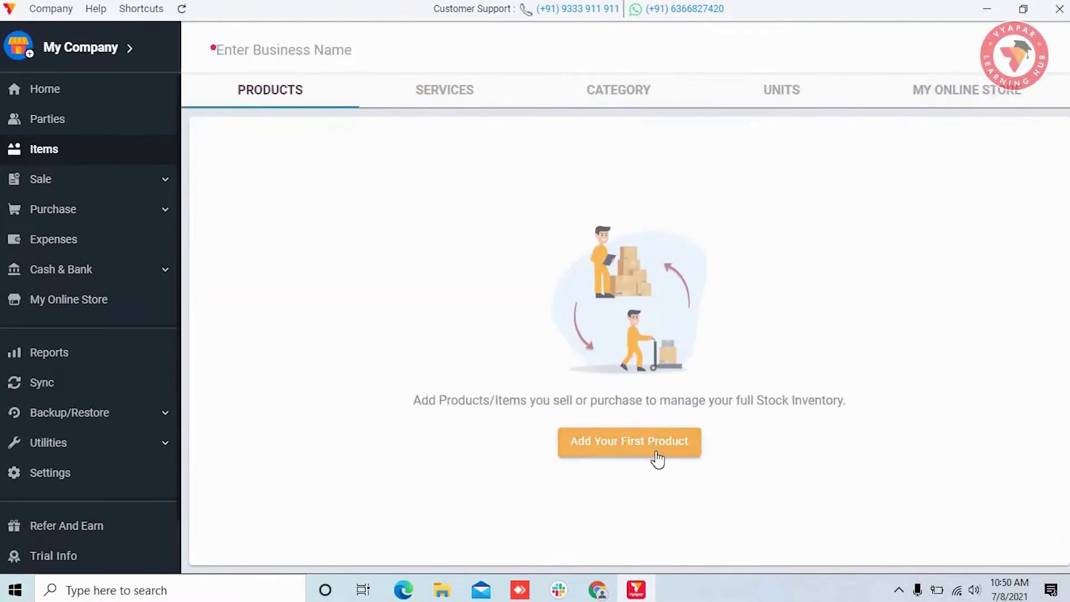
left_click(657, 457)
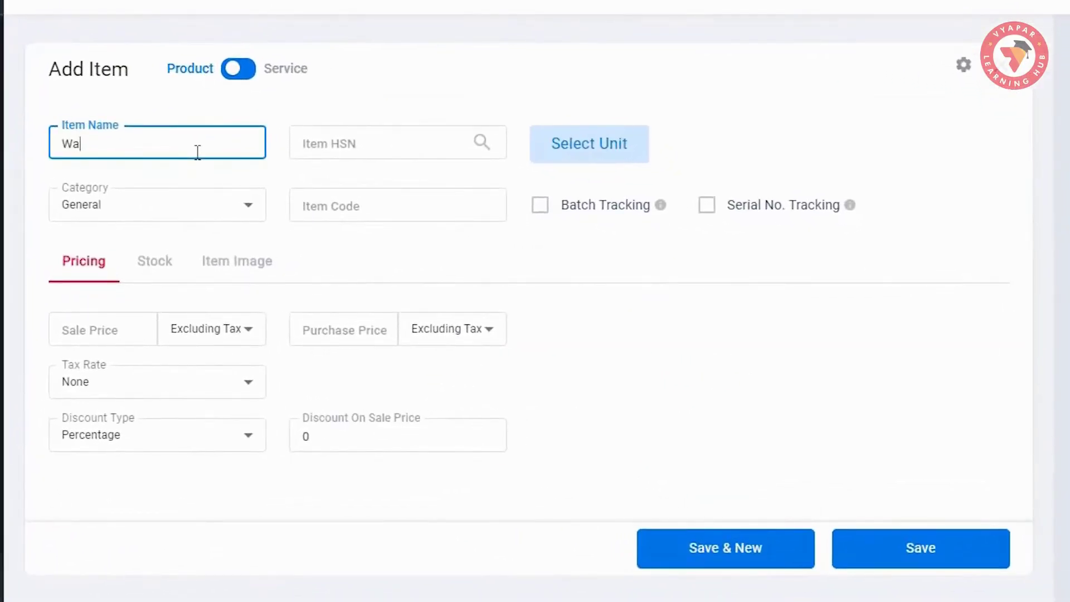
type("Water Bottle")
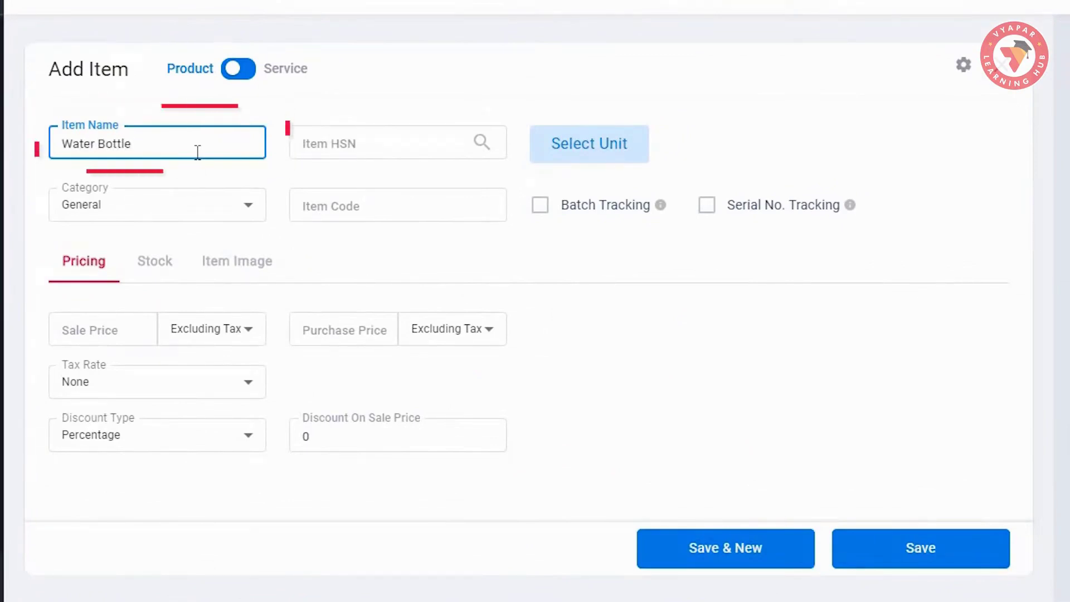
key("Tab")
type("12")
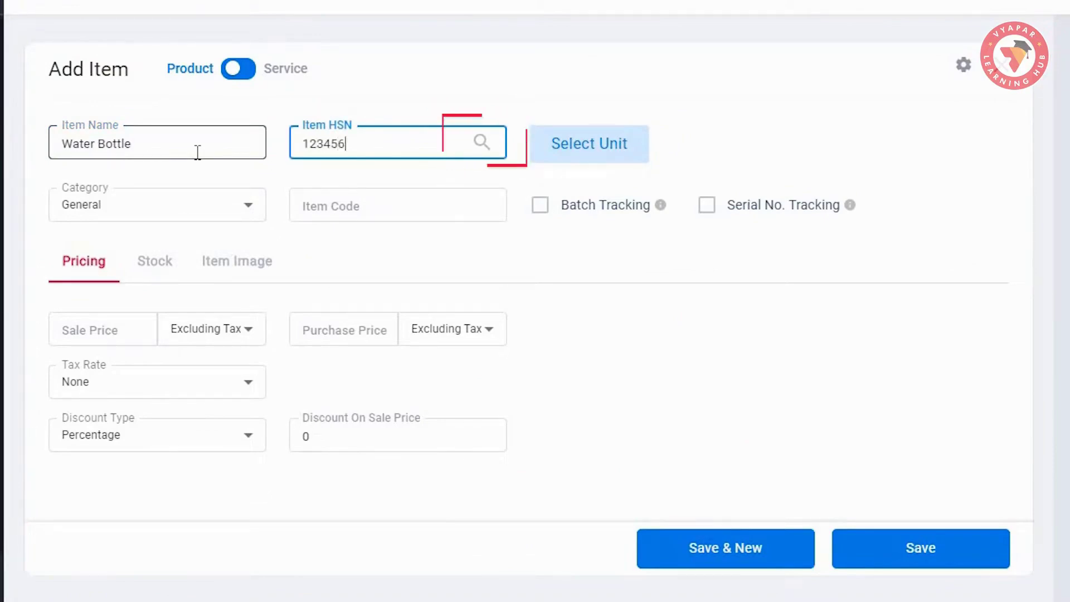
left_click(511, 134)
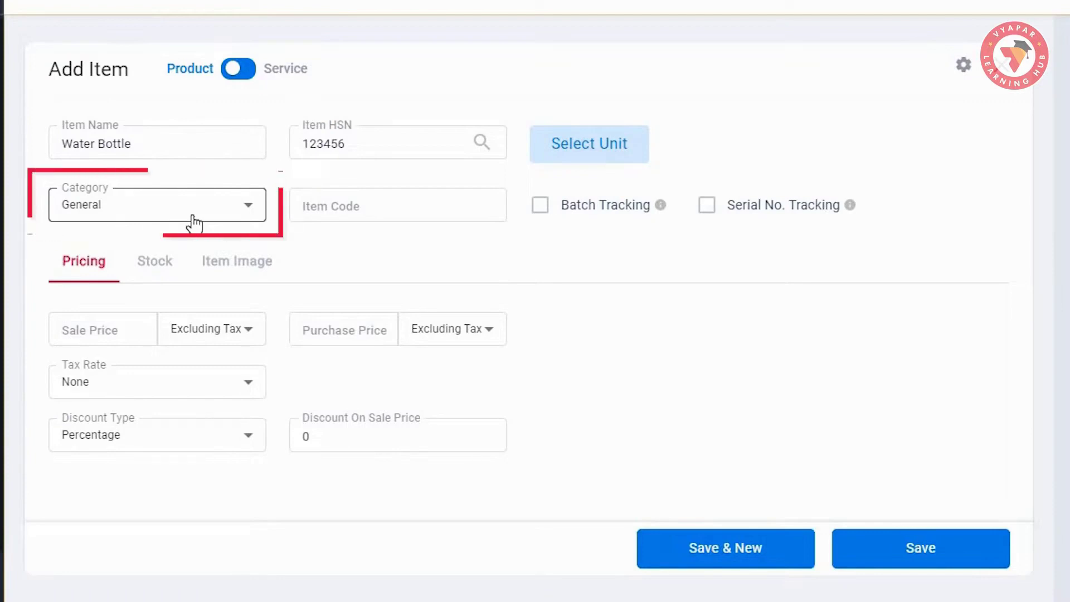
left_click(363, 208)
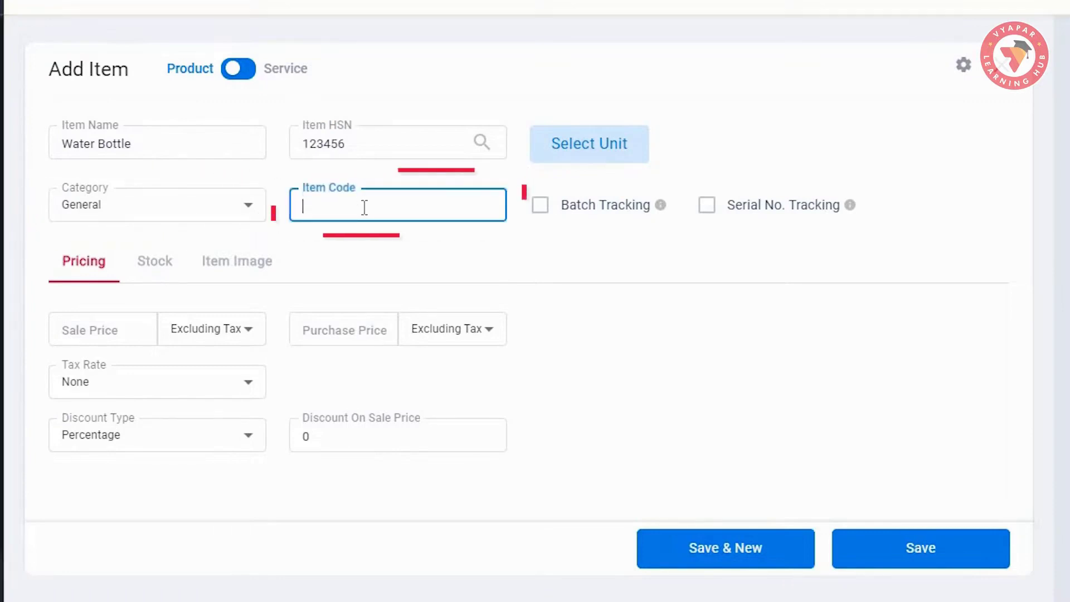
type("987654")
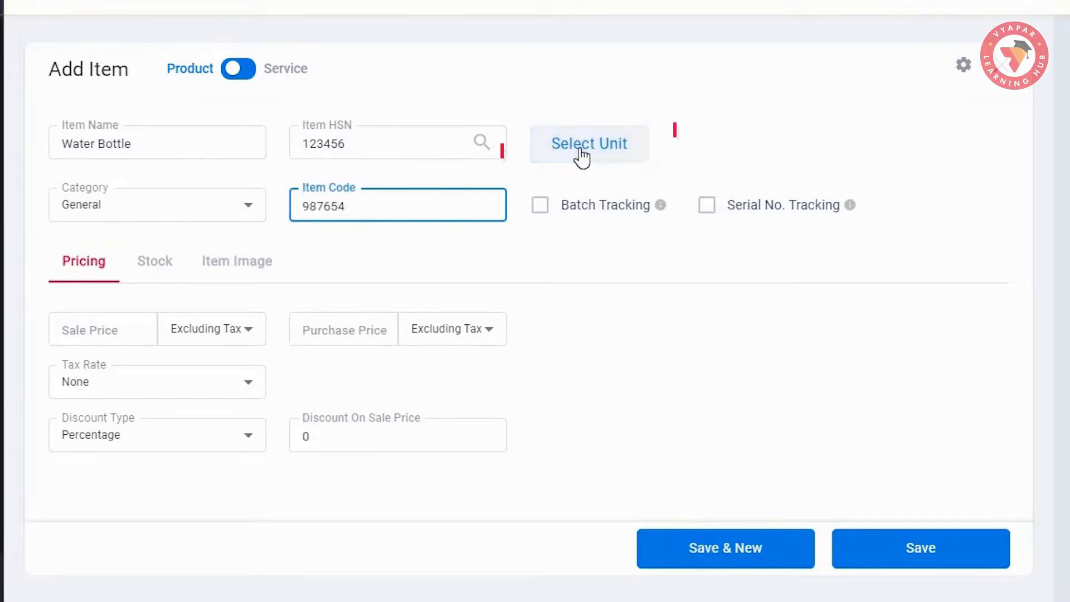
- Assign Box as the item's base unit and Bottles as its secondary unit, with 1 box equal to 12 bottles
left_click(582, 156)
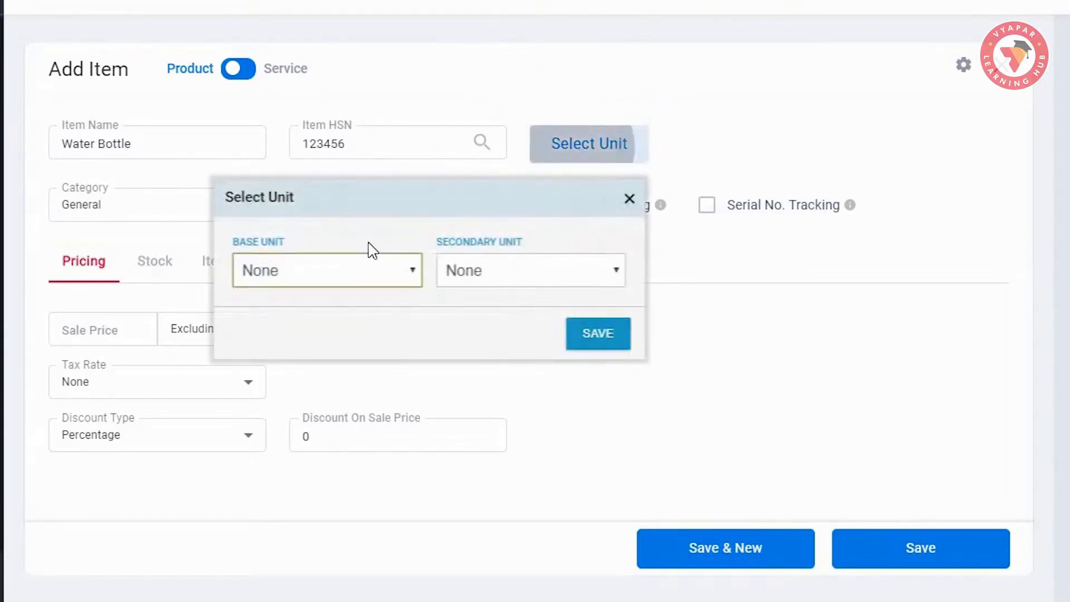
left_click(343, 274)
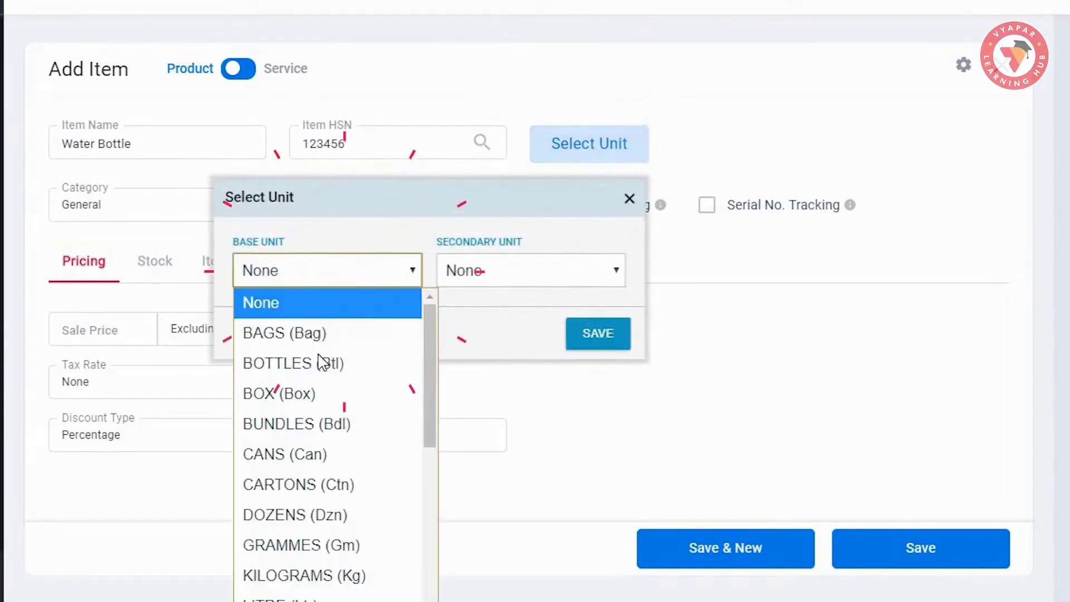
left_click(311, 393)
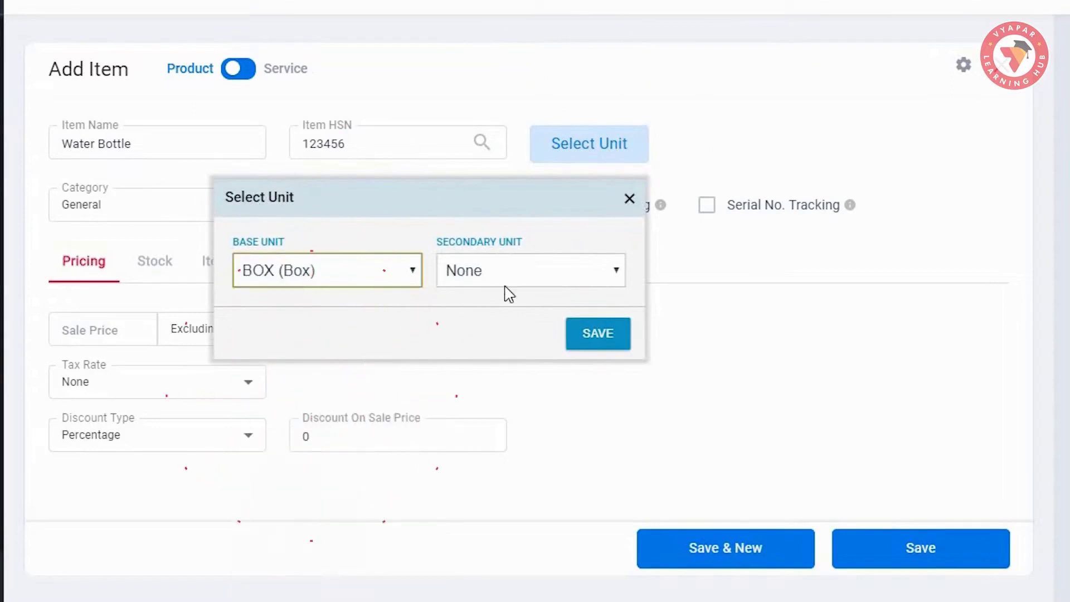
left_click(532, 279)
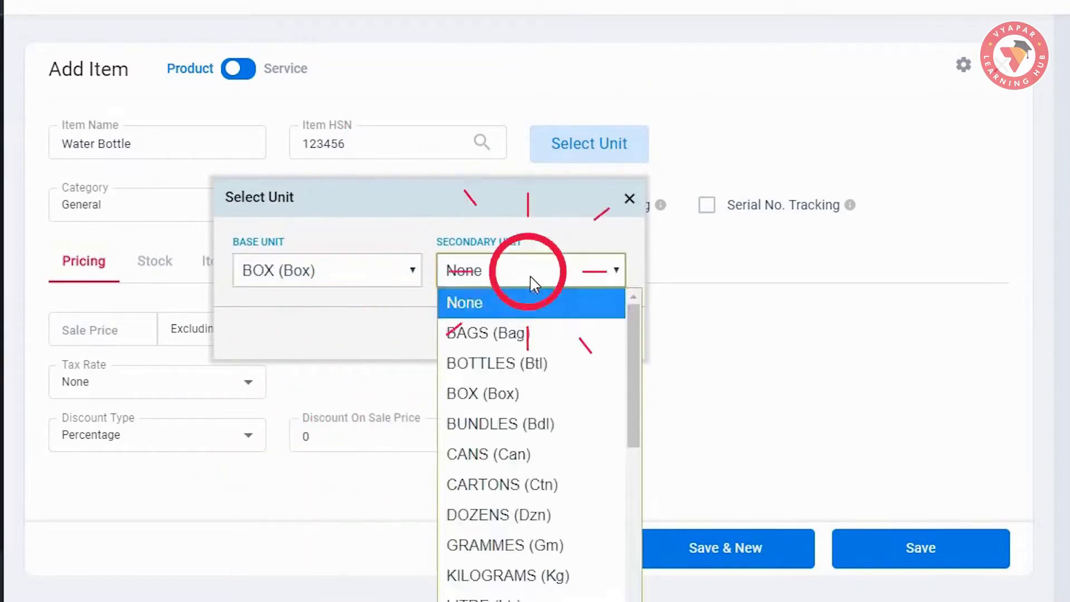
left_click(516, 366)
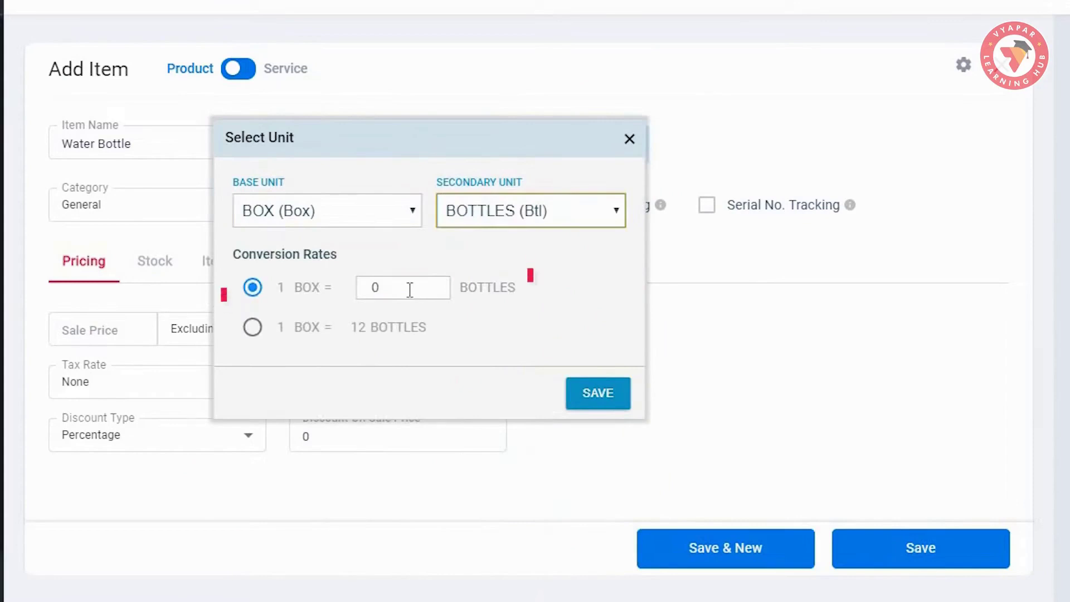
double_click(410, 290)
type("12")
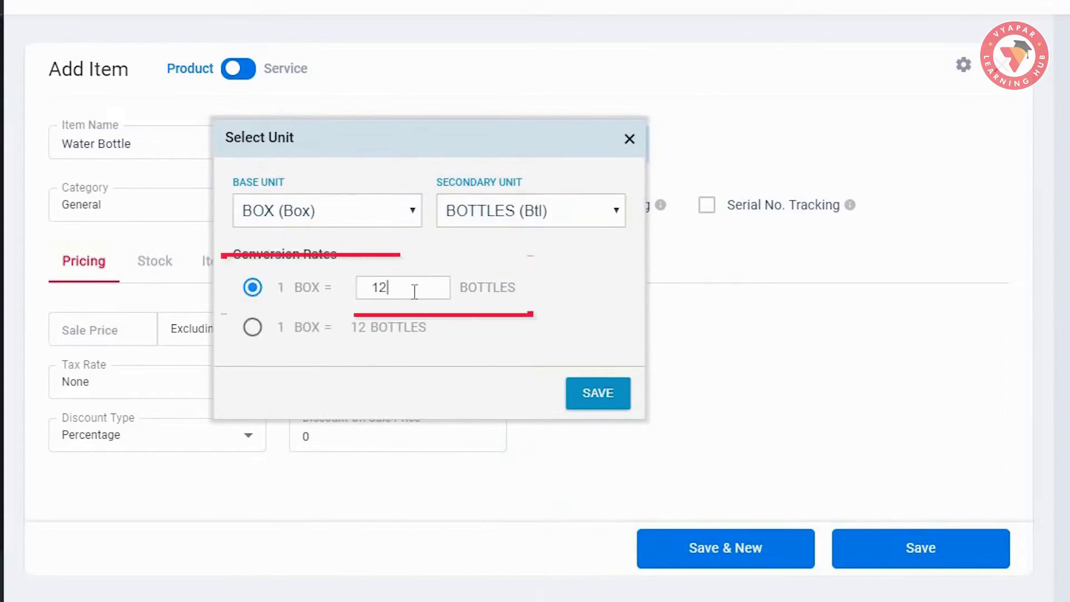
left_click(623, 412)
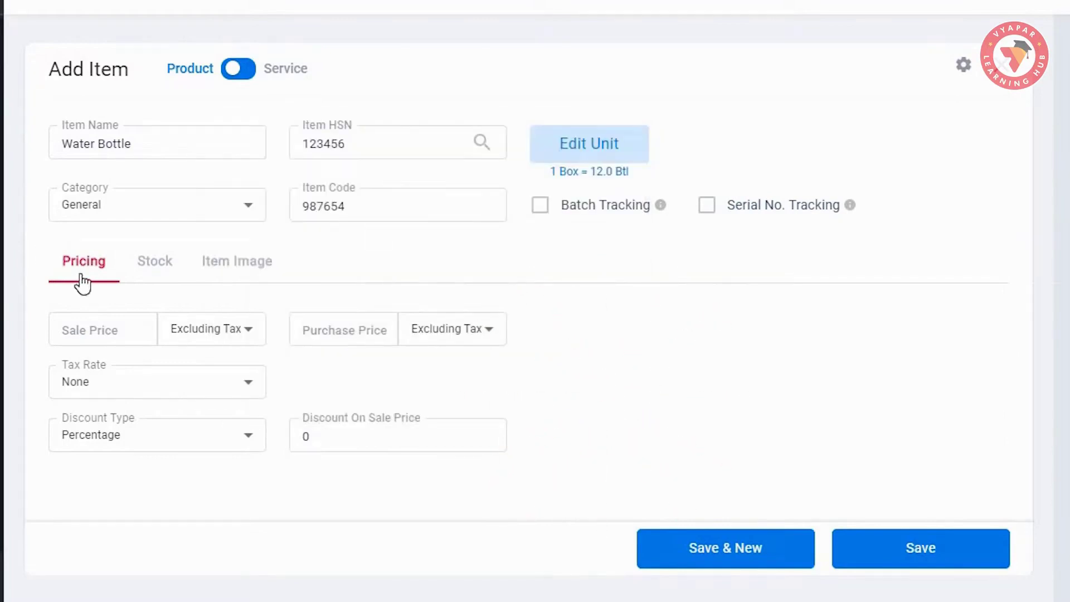
- Look over the item's stock and image sections, and set its sale price to 149
left_click(153, 279)
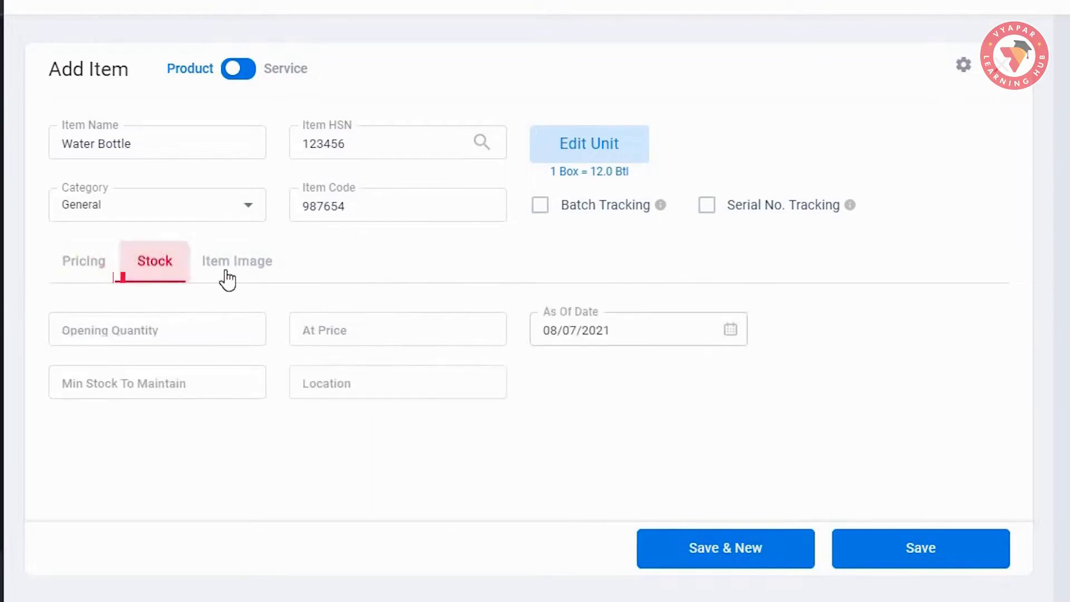
left_click(226, 277)
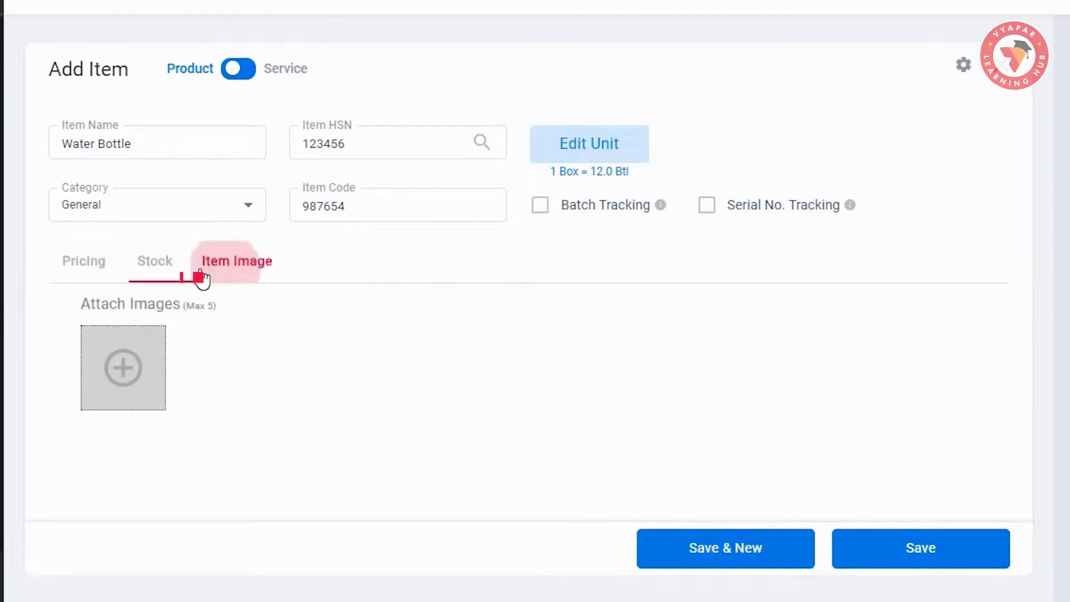
left_click(84, 262)
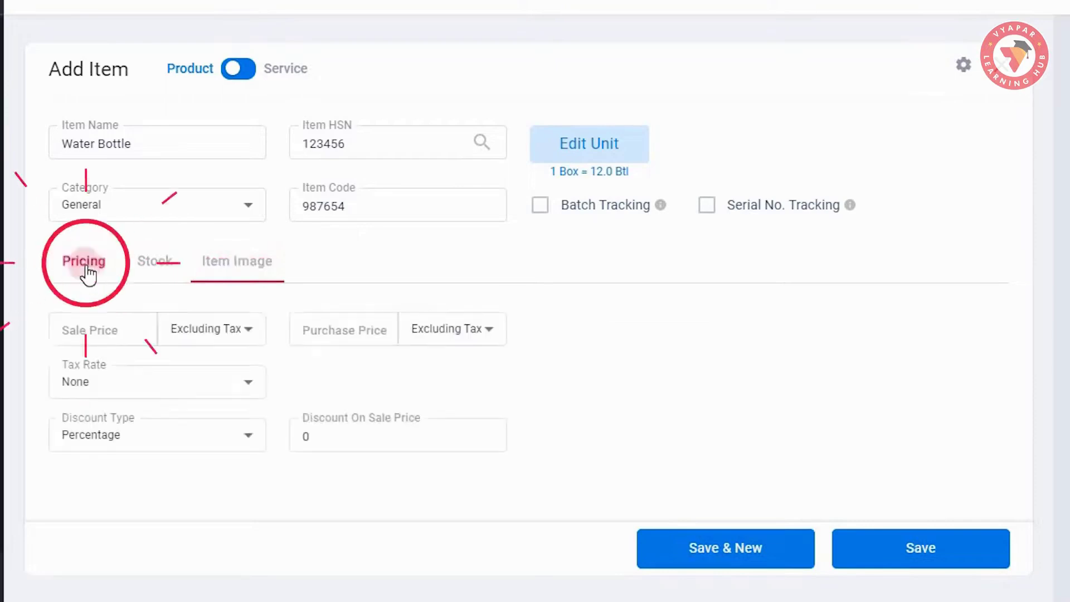
left_click(92, 329)
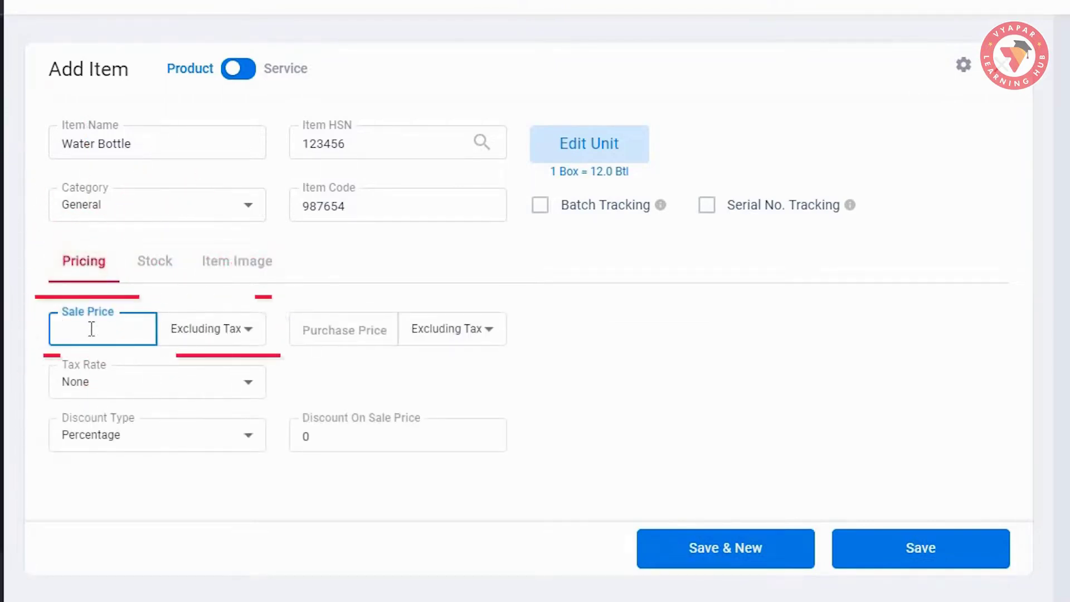
type("149")
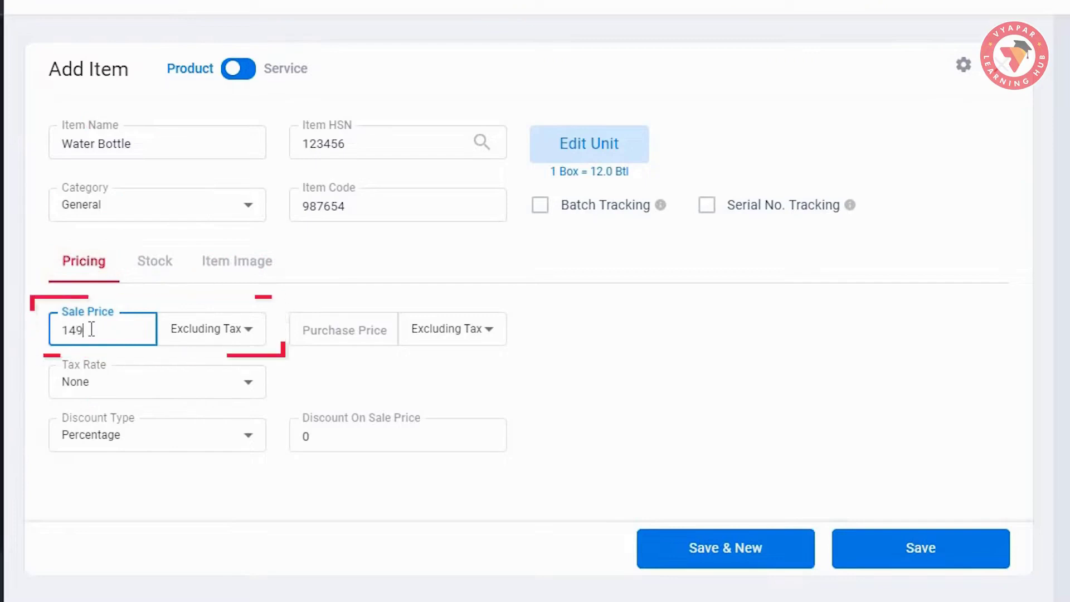
- Set the purchase price to 109 and check the excluding and including tax options for both the sale and purchase prices
left_click(240, 340)
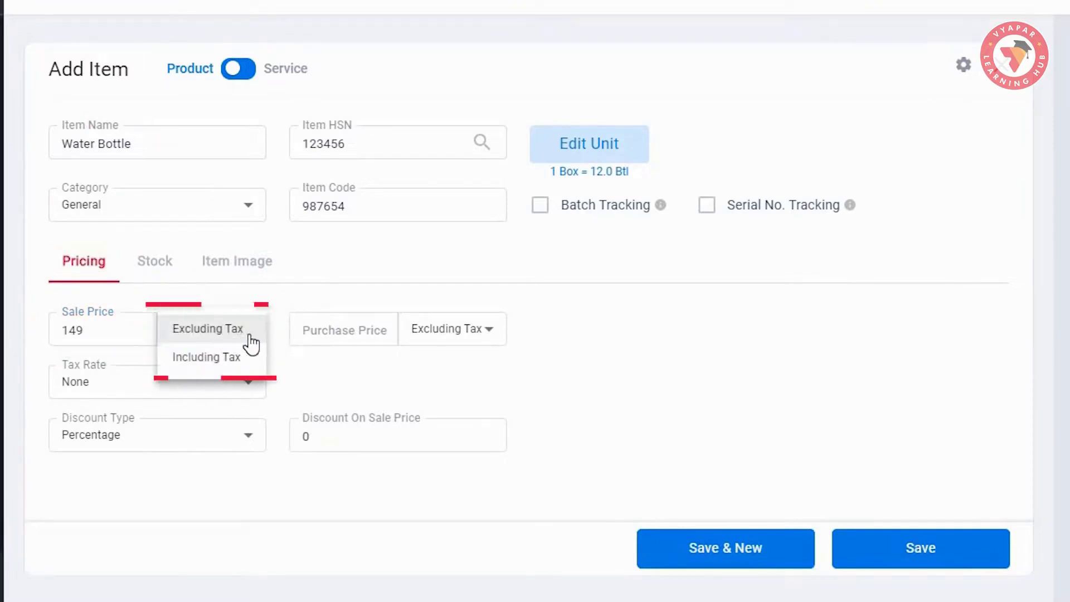
left_click(355, 330)
type("109")
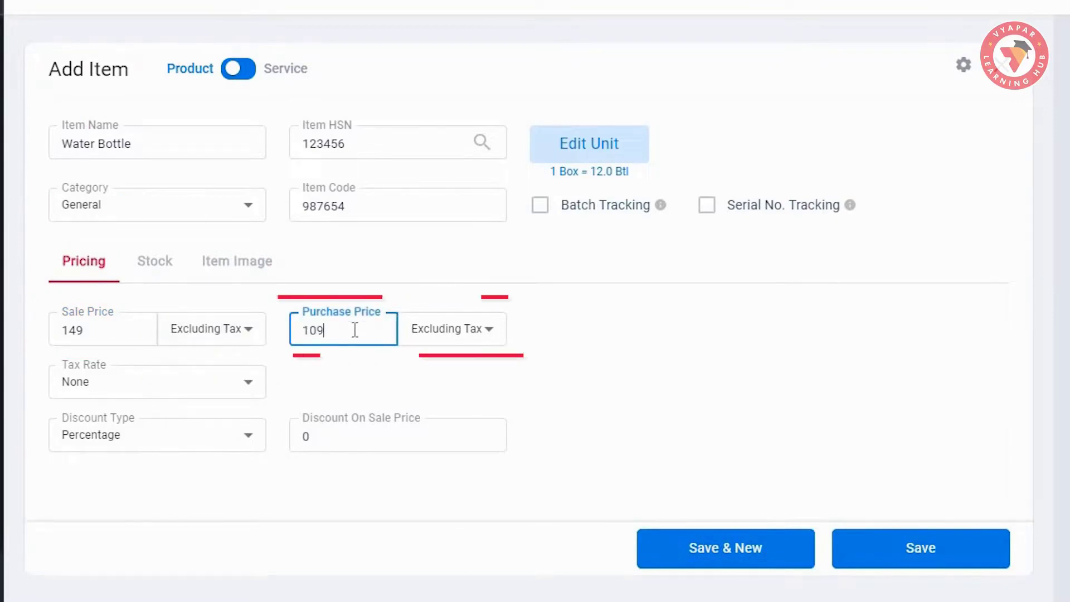
left_click(493, 341)
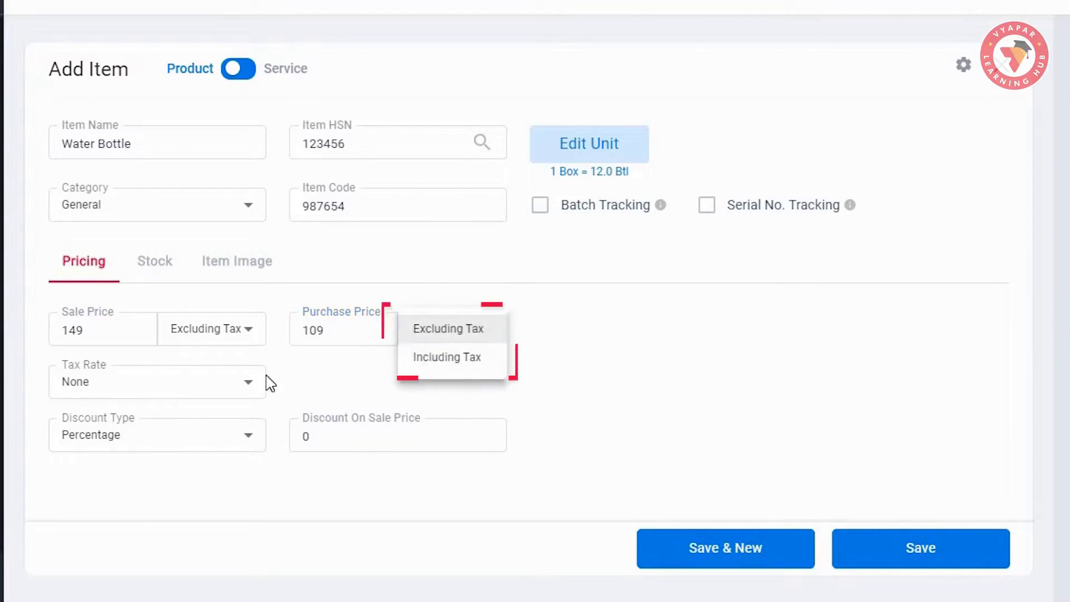
- Apply the GST@12% tax rate to the Water Bottle item
left_click(179, 386)
left_click(179, 387)
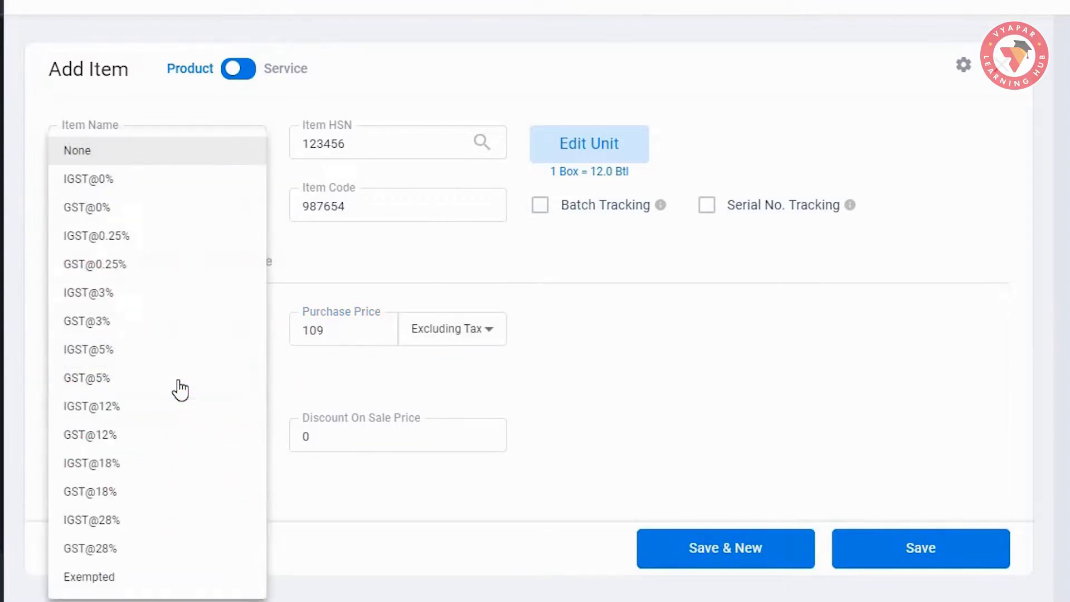
left_click(111, 441)
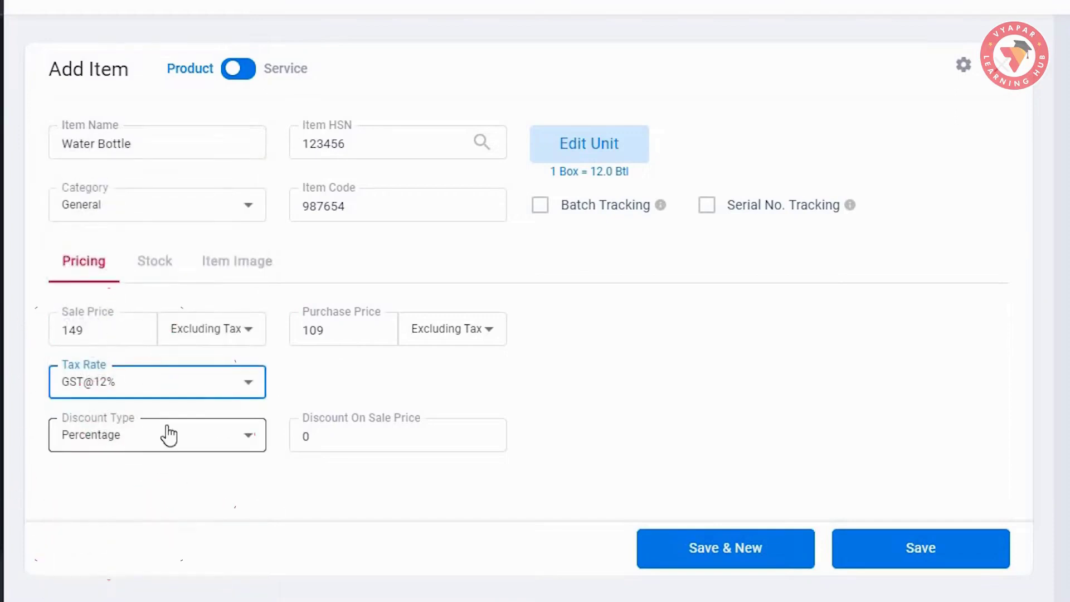
- Try the Amount discount type, switch back to Percentage, and set the discount on the sale price to 1
left_click(247, 444)
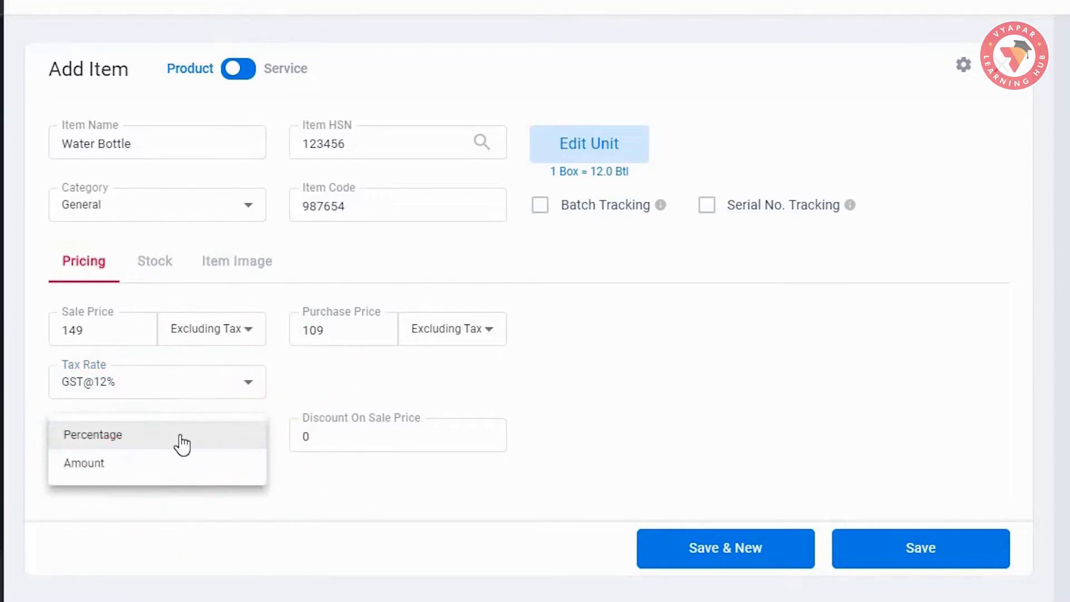
left_click(156, 472)
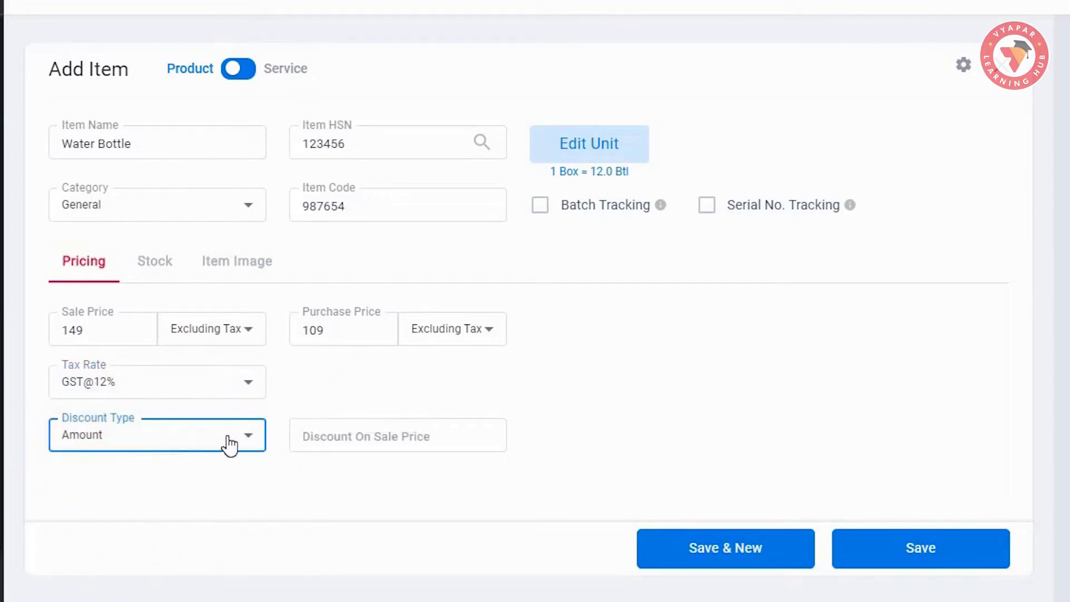
left_click(228, 440)
left_click(167, 410)
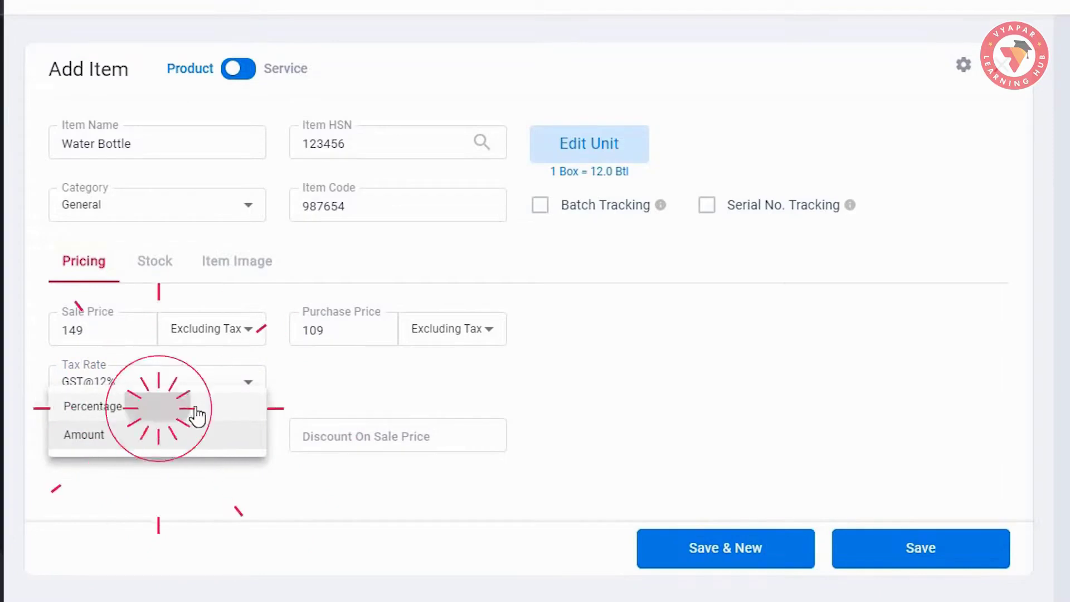
left_click(356, 441)
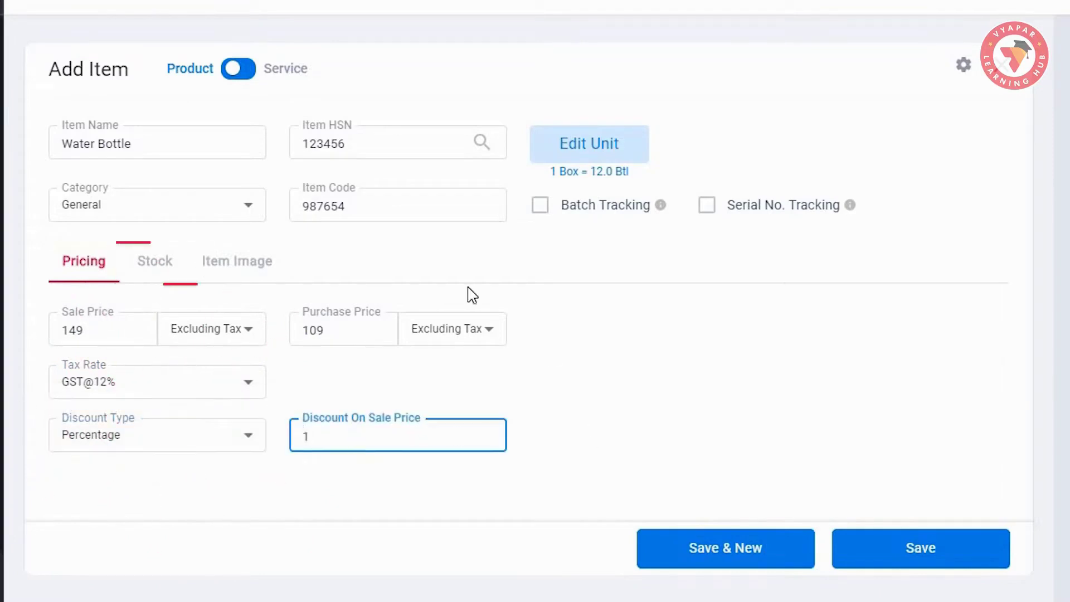
- Open the item's stock details and start on the opening quantity
left_click(169, 266)
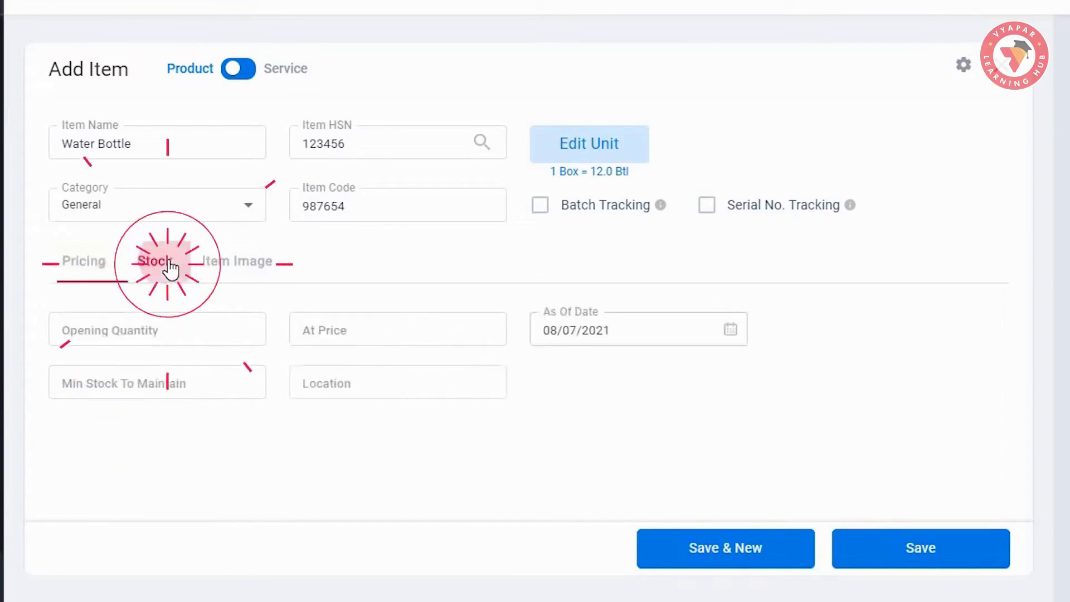
left_click(206, 337)
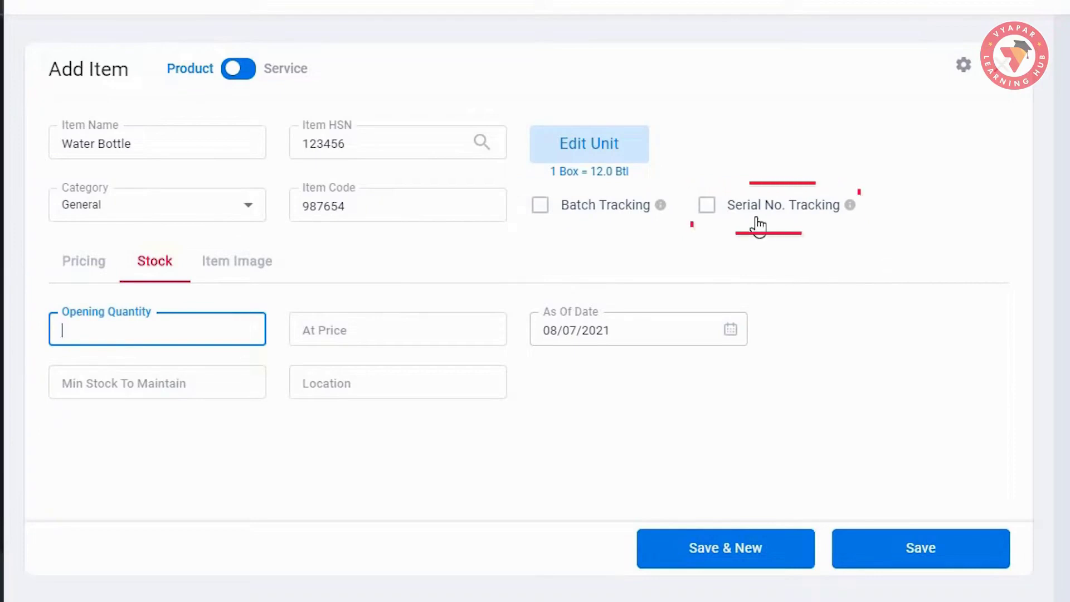
- Turn on batch tracking and look through the opening stock batch fields, from MRP and batch number to current quantity
left_click(541, 208)
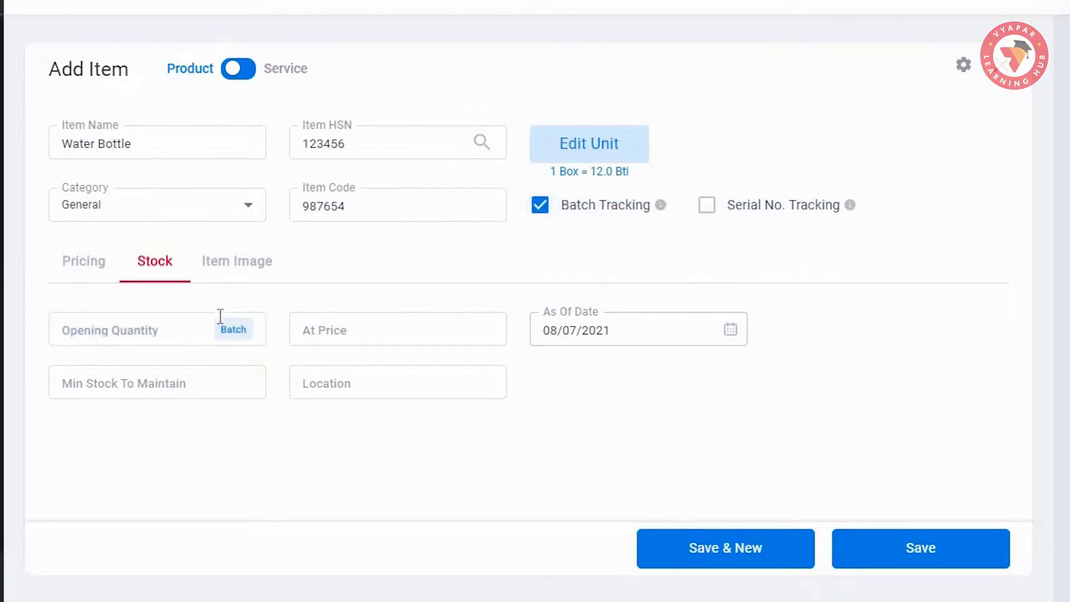
left_click(244, 334)
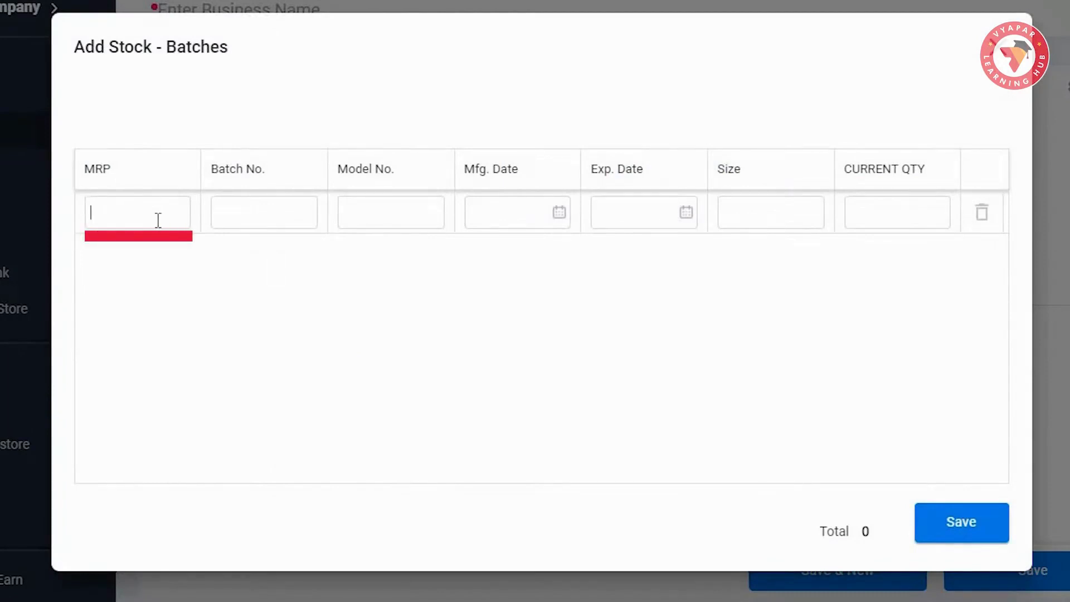
left_click(231, 217)
left_click(368, 212)
left_click(509, 210)
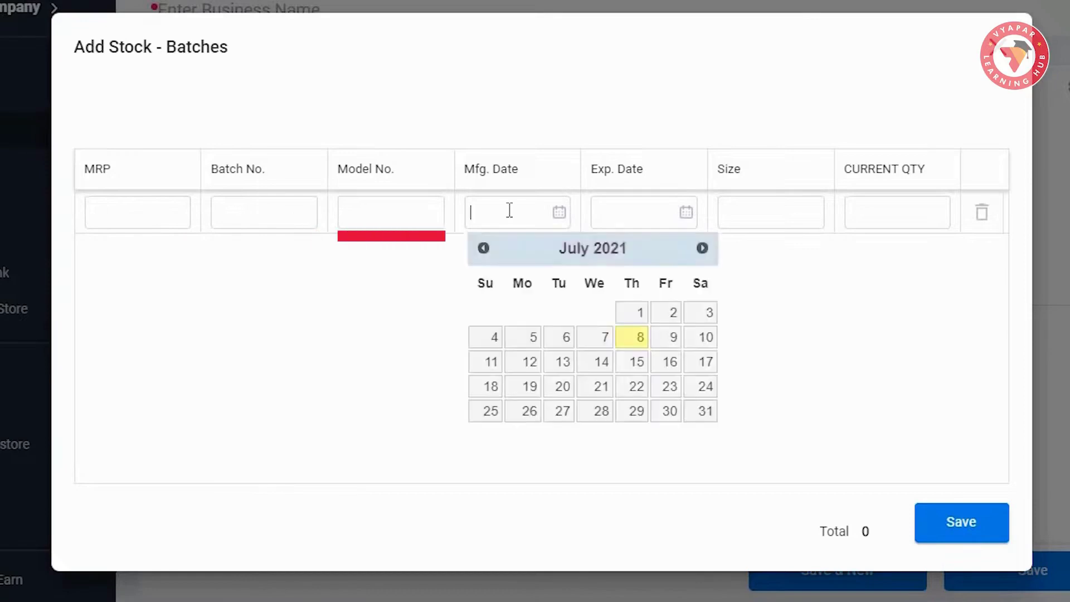
left_click(661, 217)
left_click(881, 207)
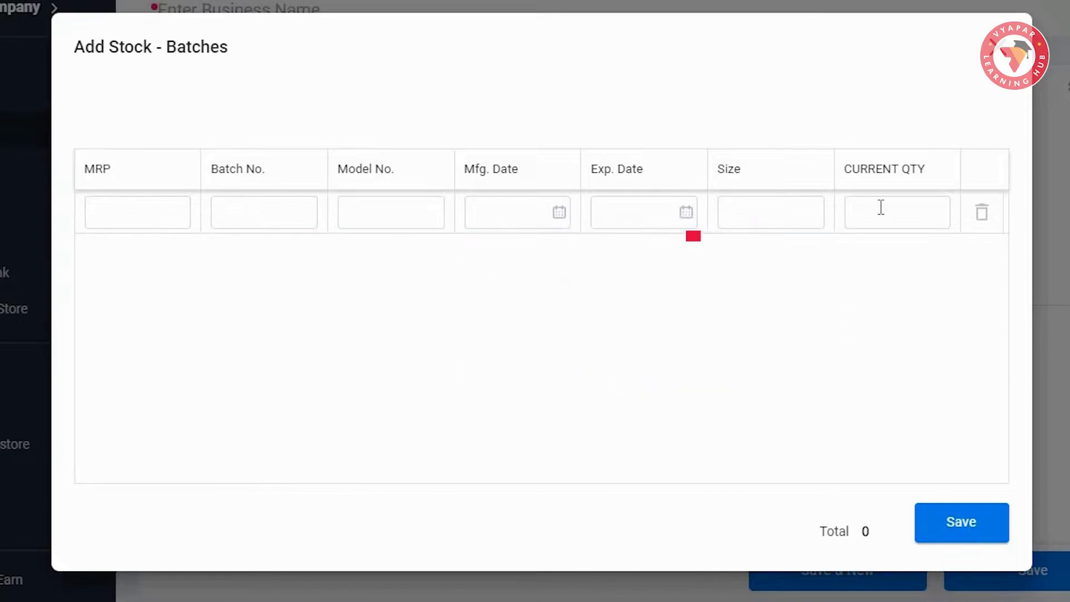
left_click(929, 400)
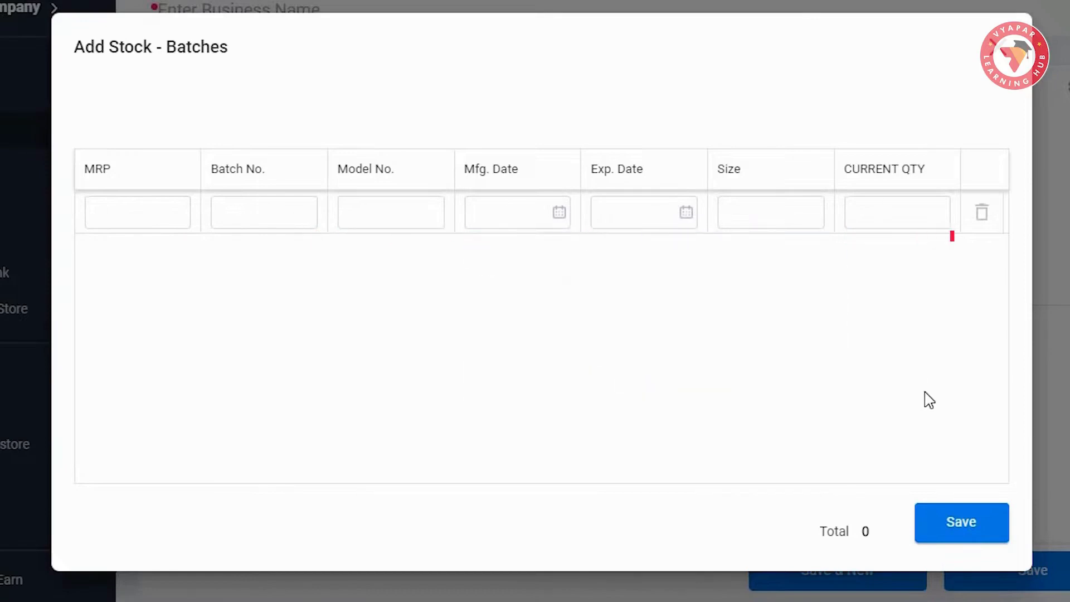
left_click(977, 548)
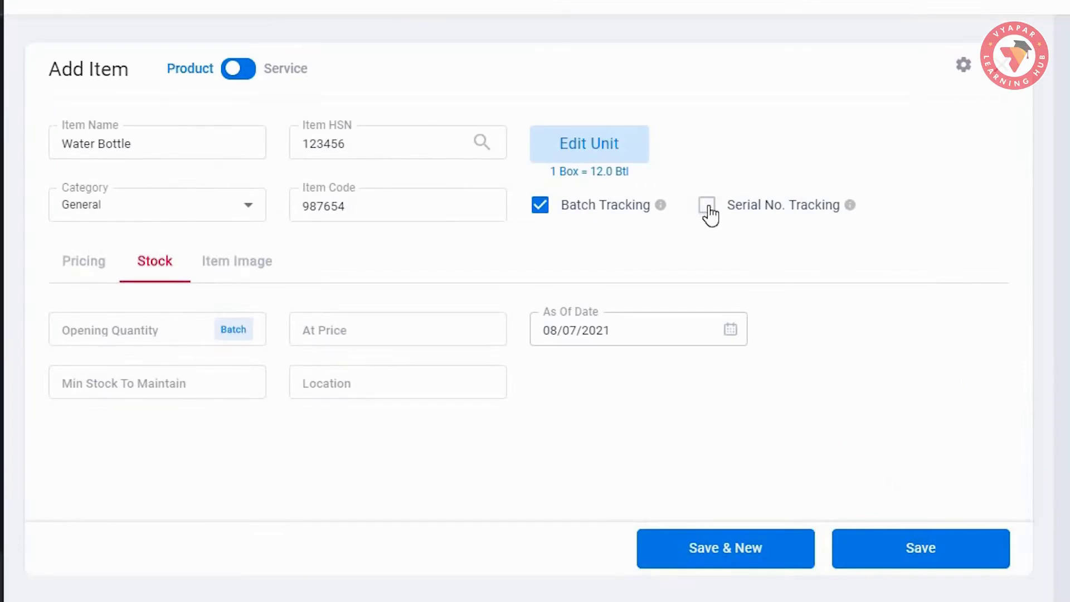
- Switch the item to serial number tracking and save serial number 123 as its opening stock
left_click(707, 207)
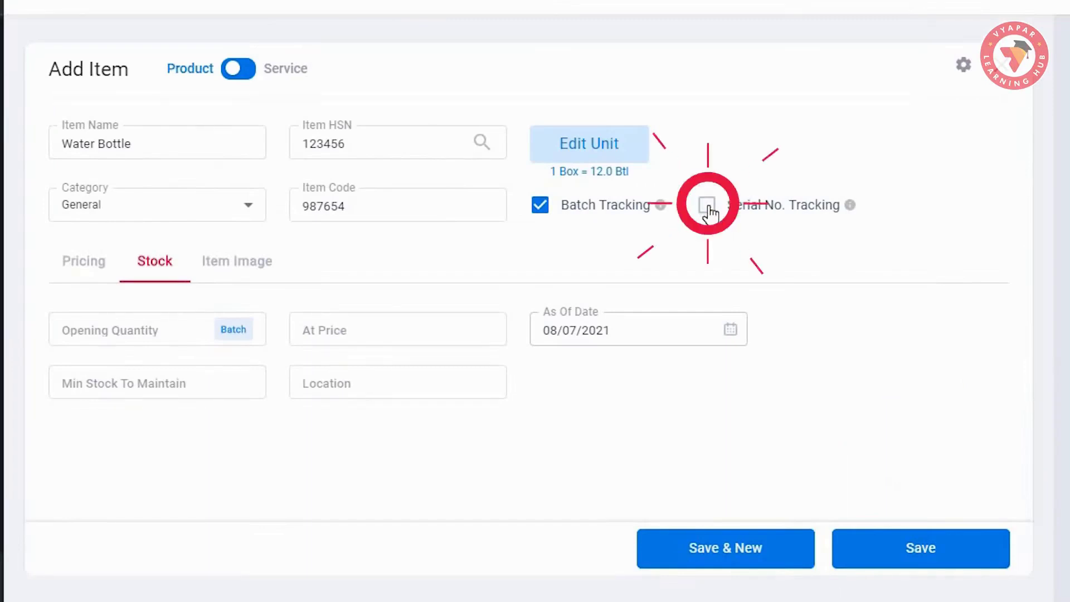
left_click(229, 343)
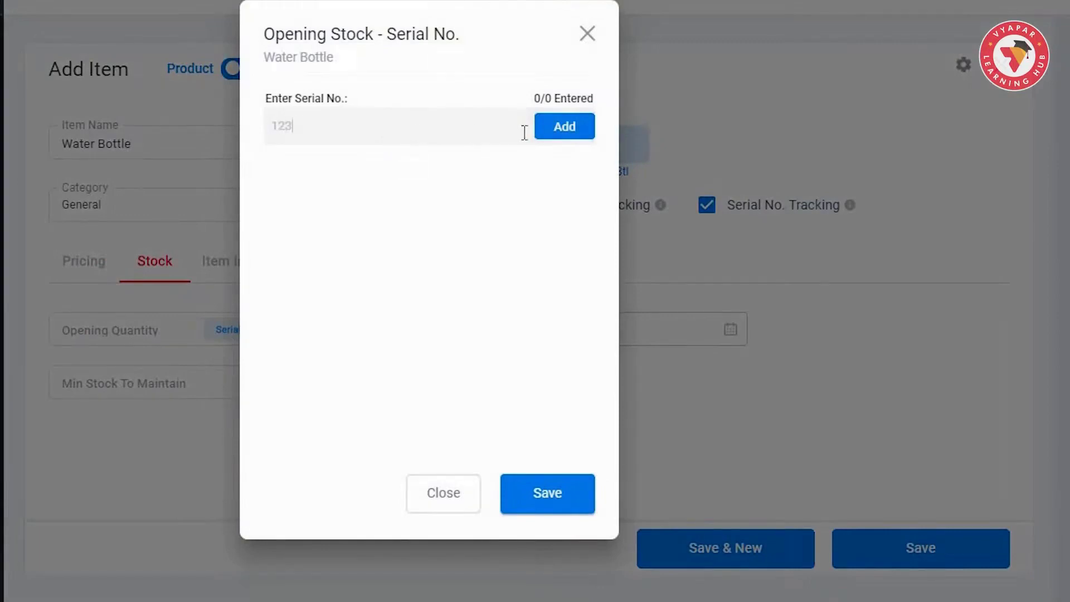
left_click(549, 127)
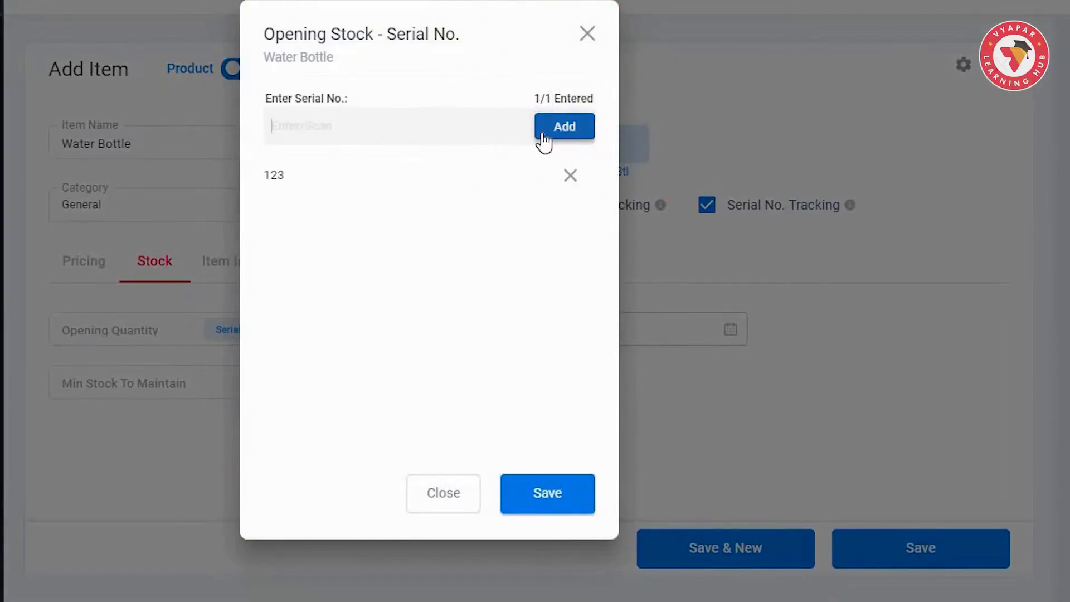
left_click(545, 496)
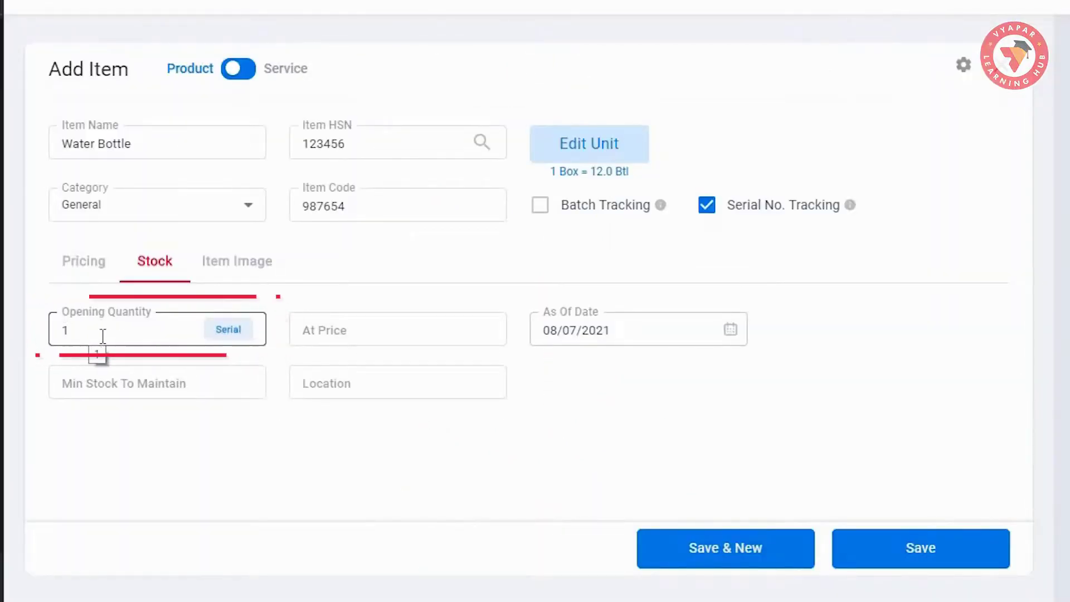
- Set the opening stock's price to 100 and check the calendar for its as-of date
left_click(356, 336)
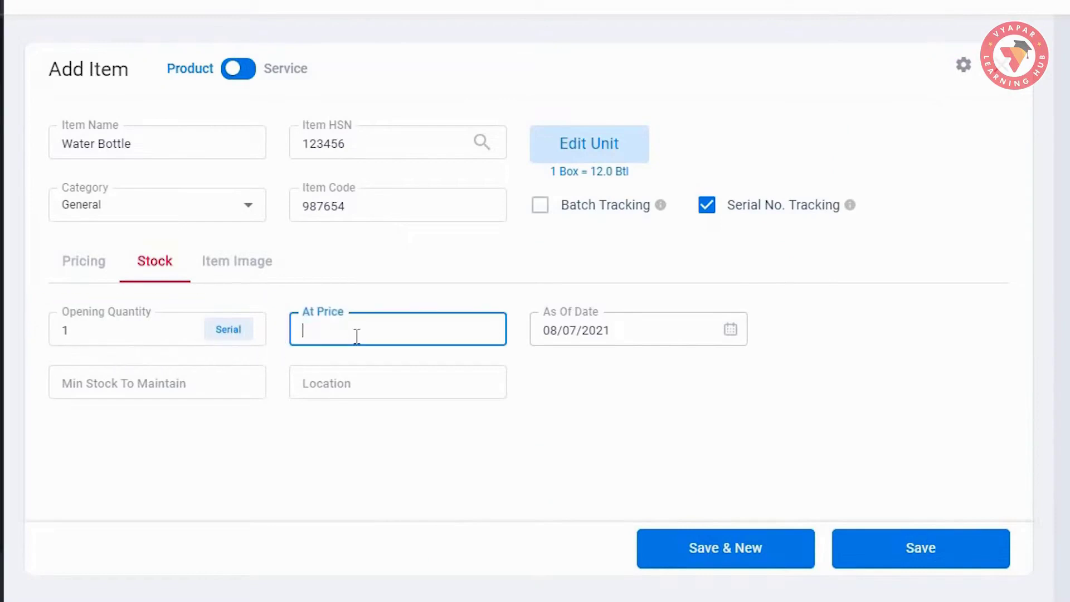
type("100")
left_click(732, 333)
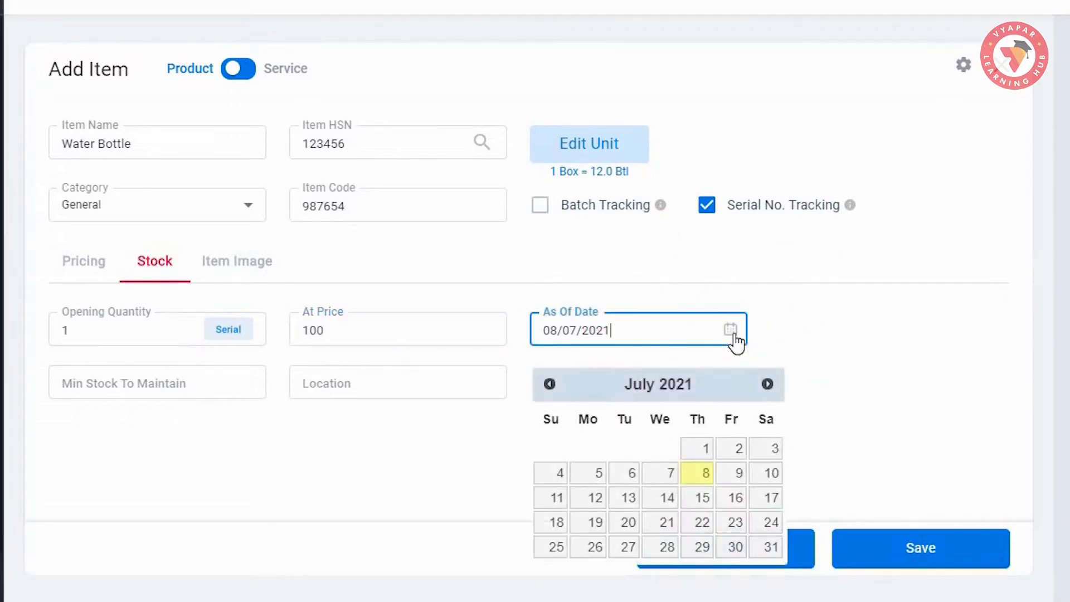
left_click(291, 473)
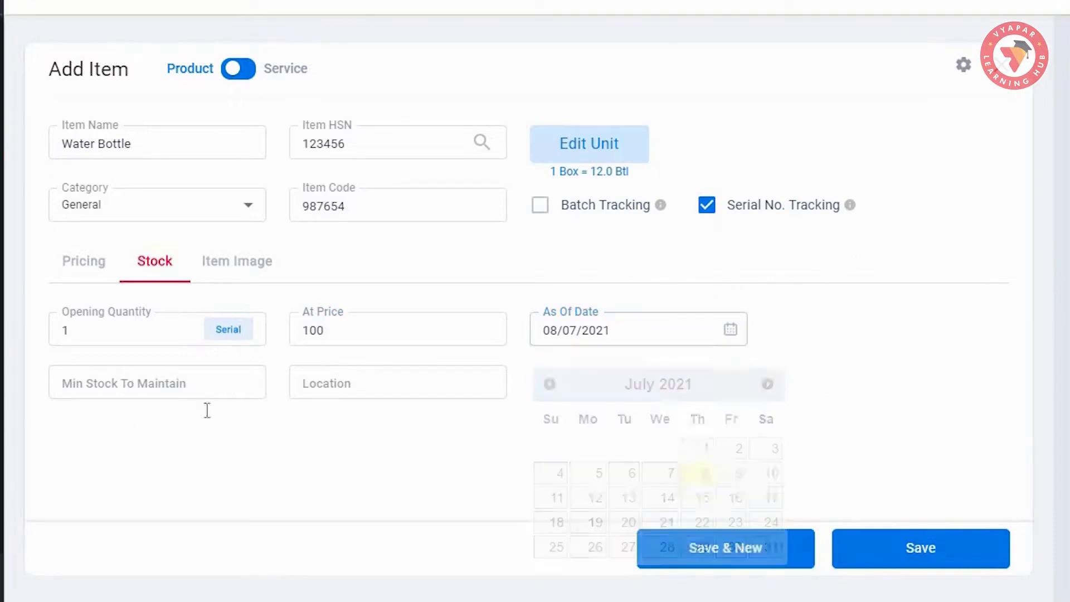
- Set the minimum stock to maintain to 5 and the storage location to "2Row, 2AB"
left_click(173, 382)
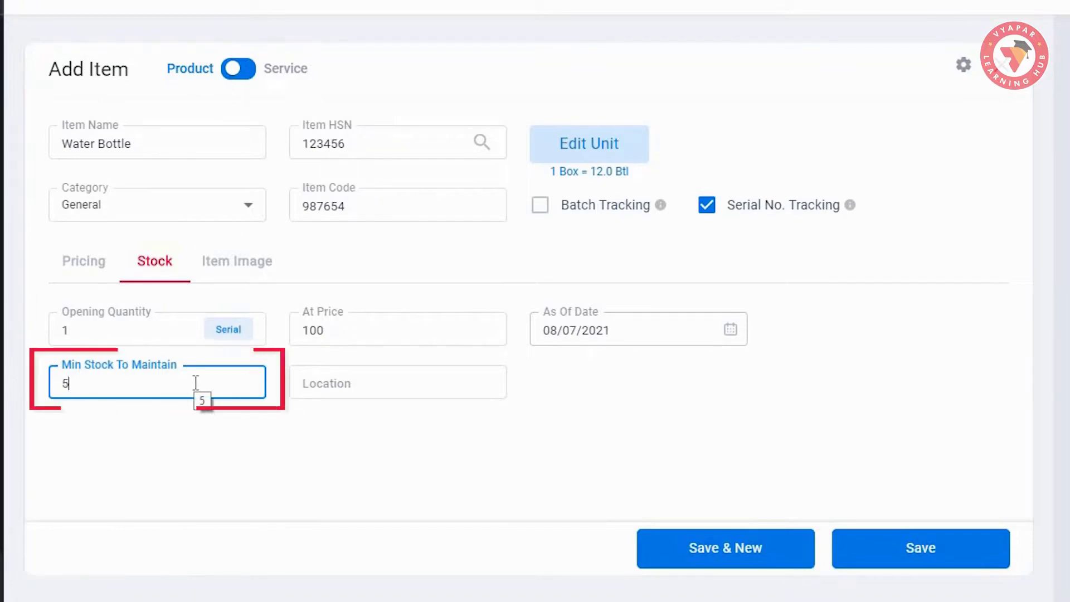
left_click(385, 386)
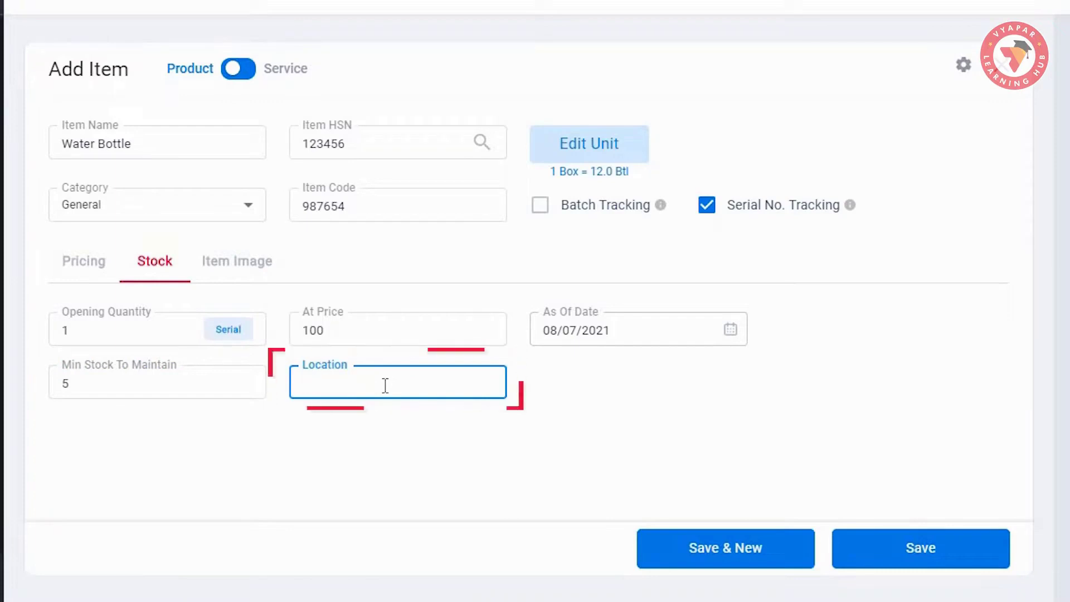
type("2Ro")
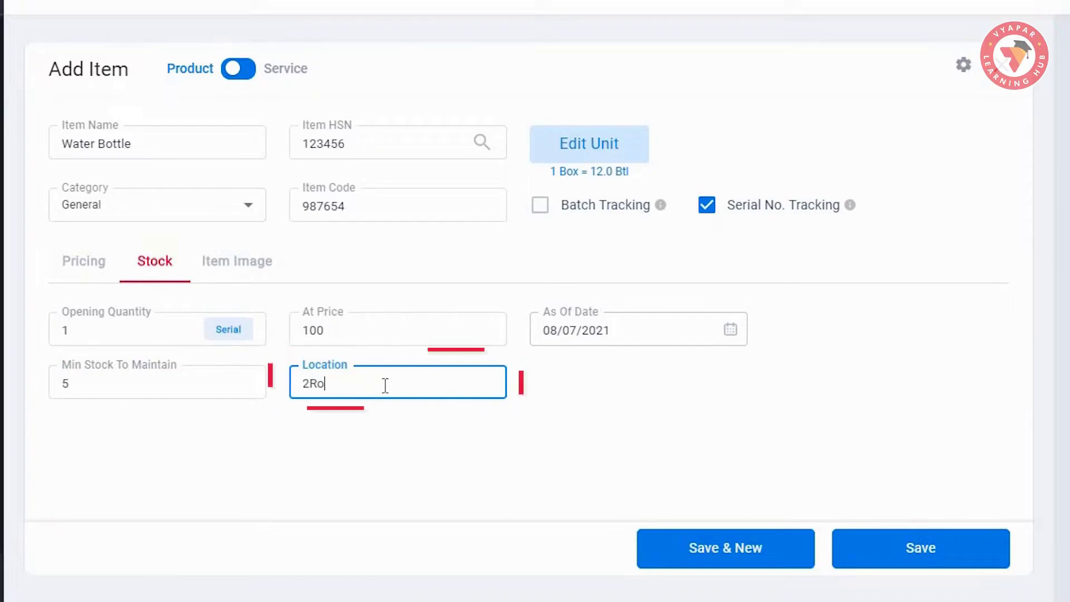
type("w, 2AB")
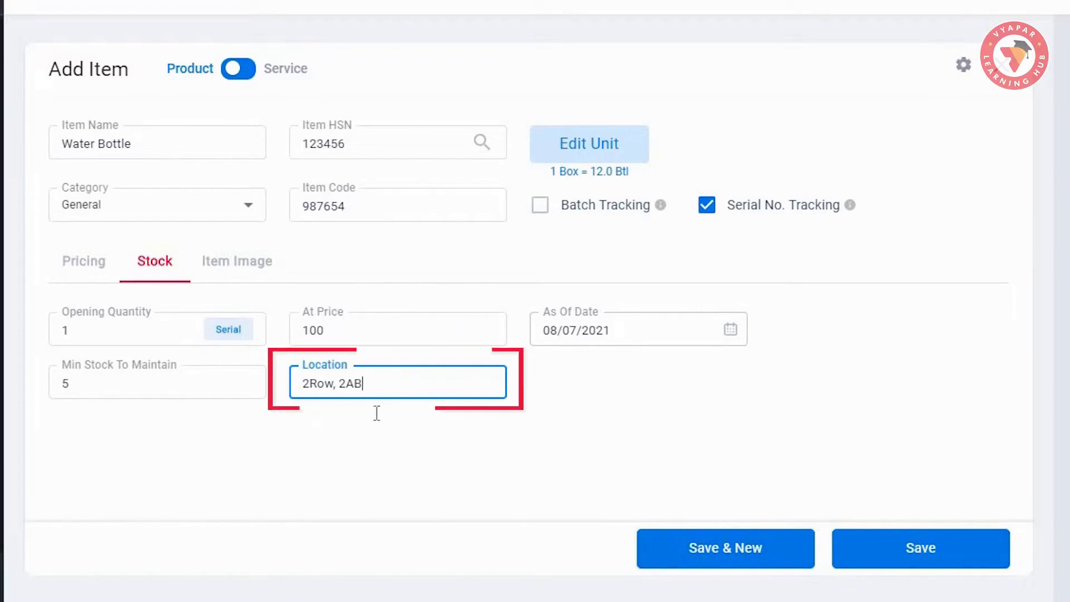
- Look at how an item image is attached without choosing a file, and save the Water Bottle item
left_click(237, 262)
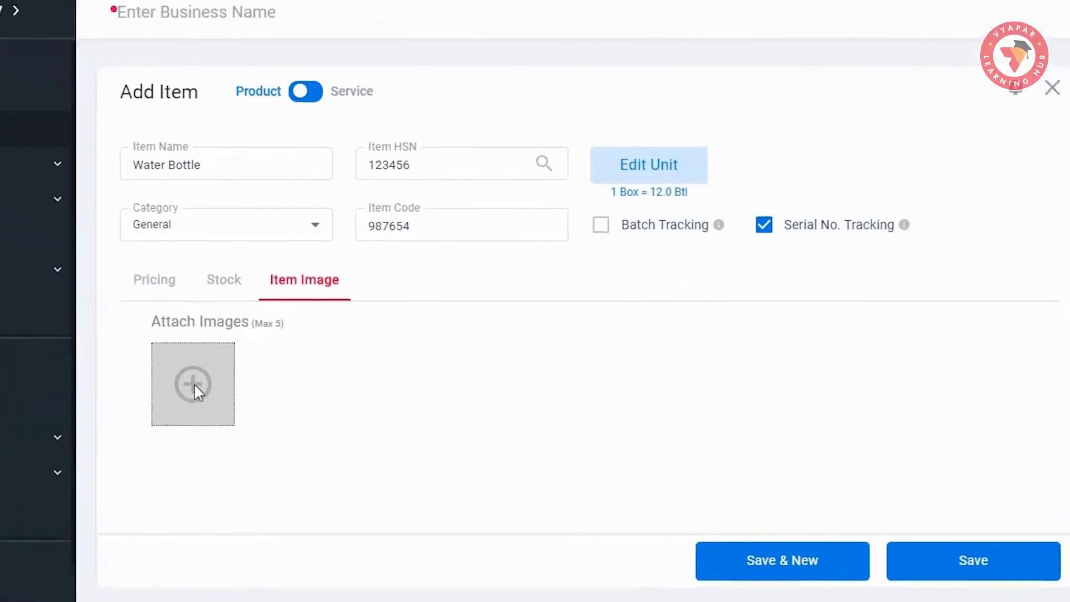
left_click(123, 368)
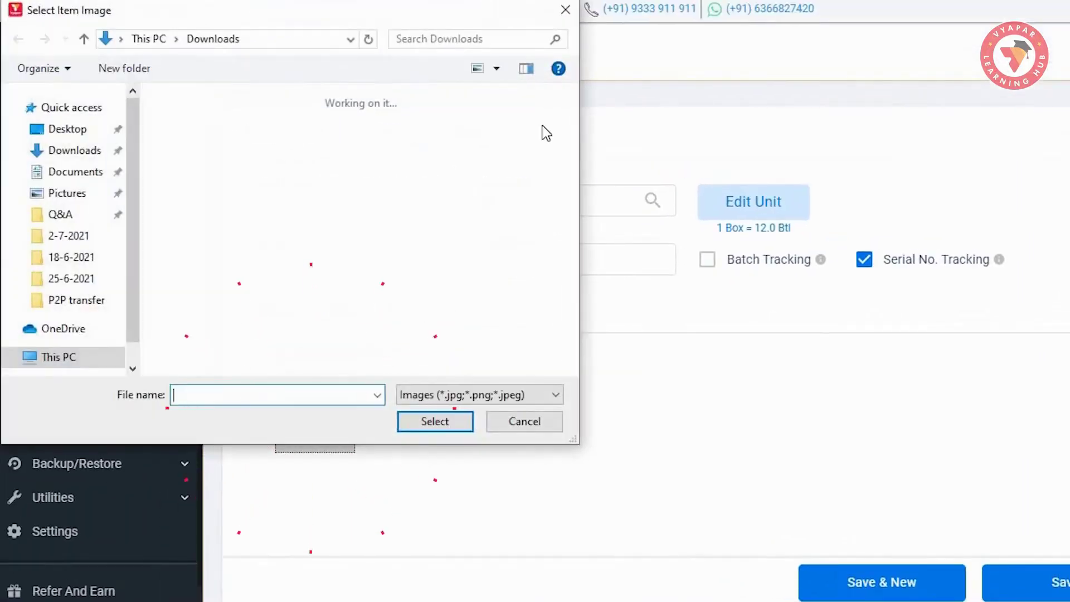
left_click(565, 10)
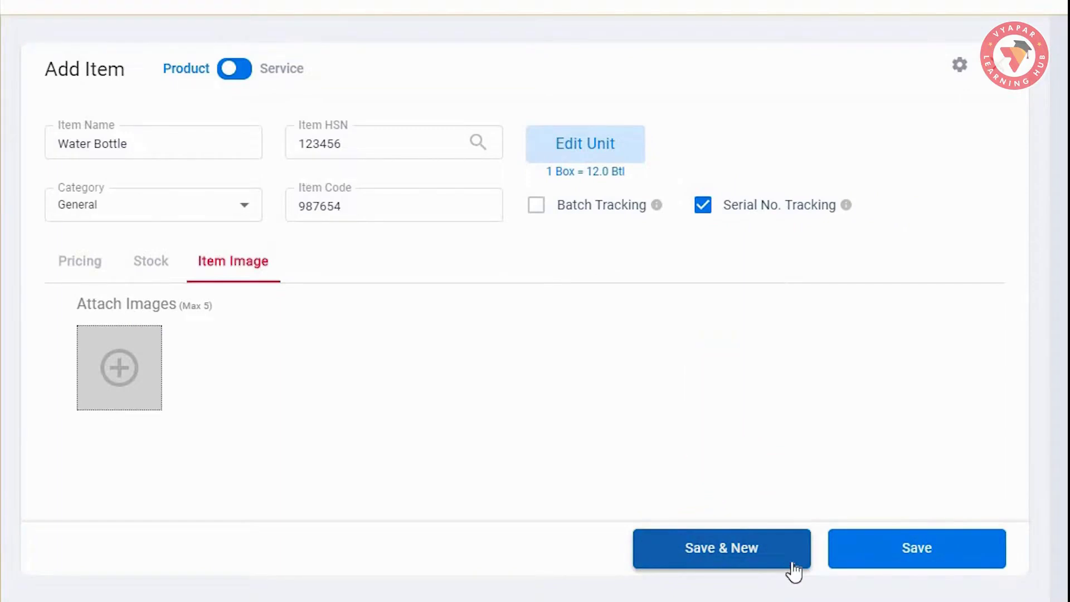
left_click(874, 566)
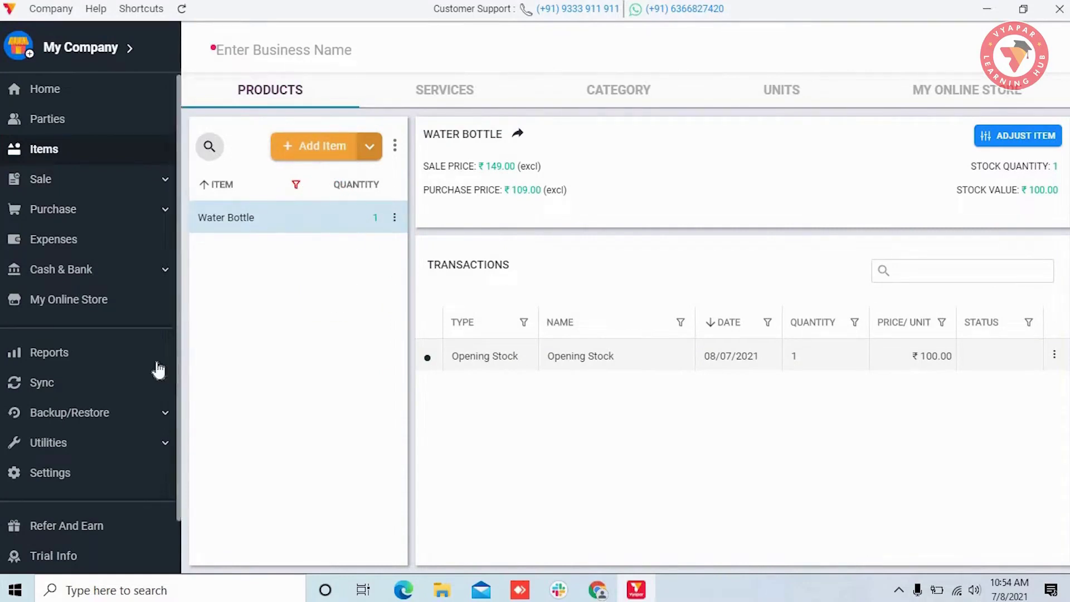
- Open the Import Items utility for adding items from an Excel sheet
scroll(104, 379, "down", 2)
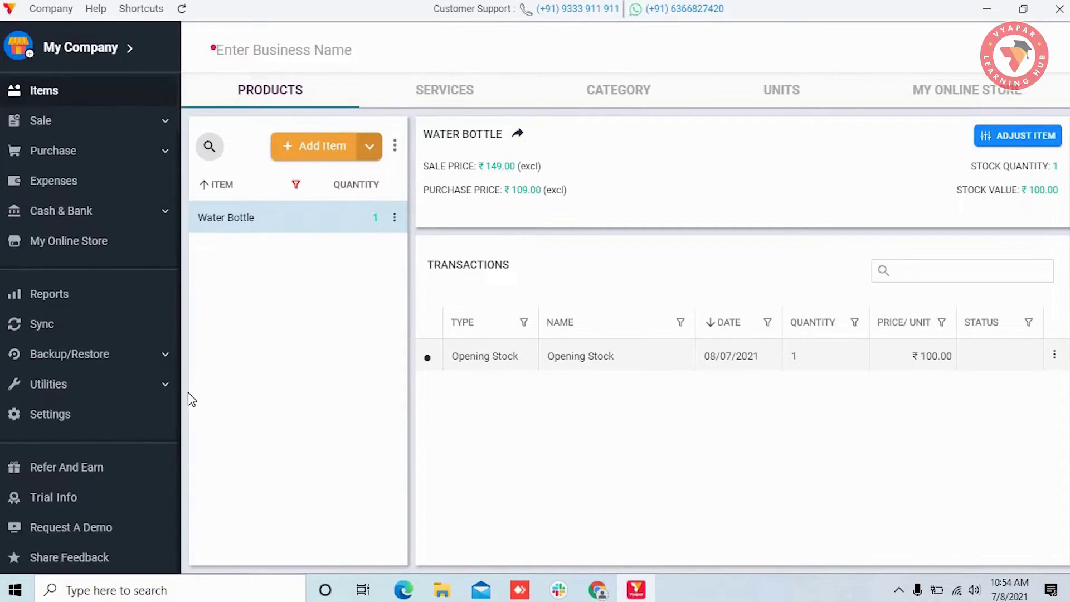
left_click(118, 389)
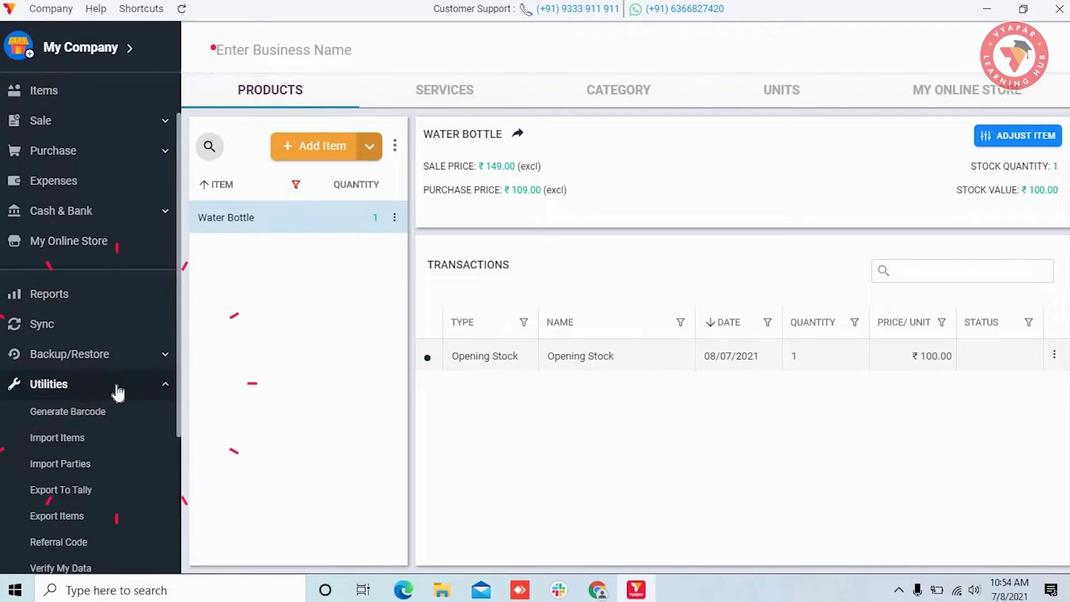
left_click(95, 443)
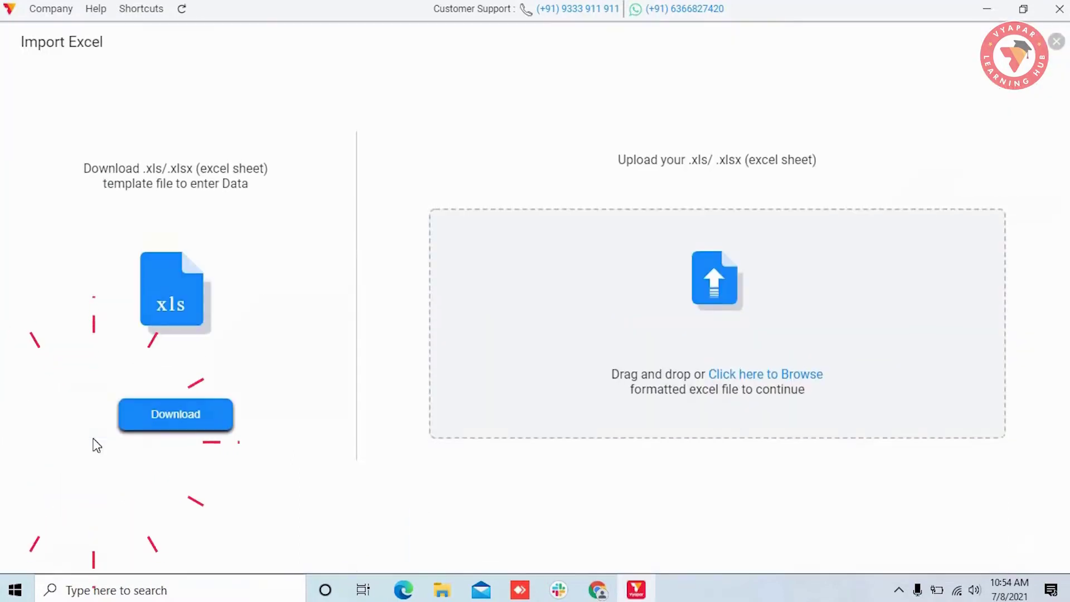
- Download the Excel template as Import Items Template.xlsx into the Downloads folder and open the saved file
left_click(177, 423)
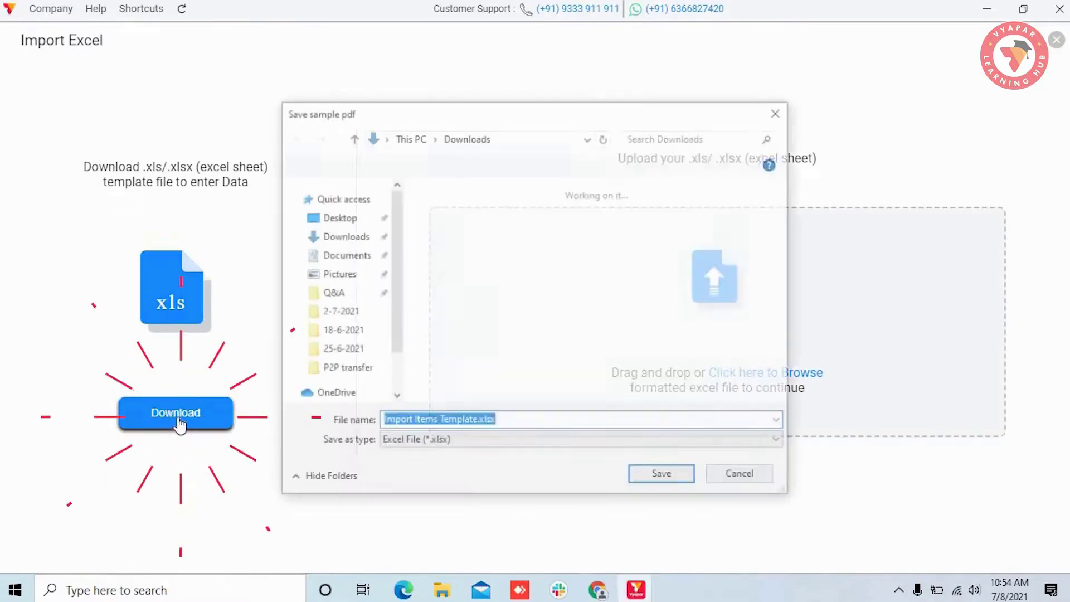
left_click(675, 477)
left_click(555, 436)
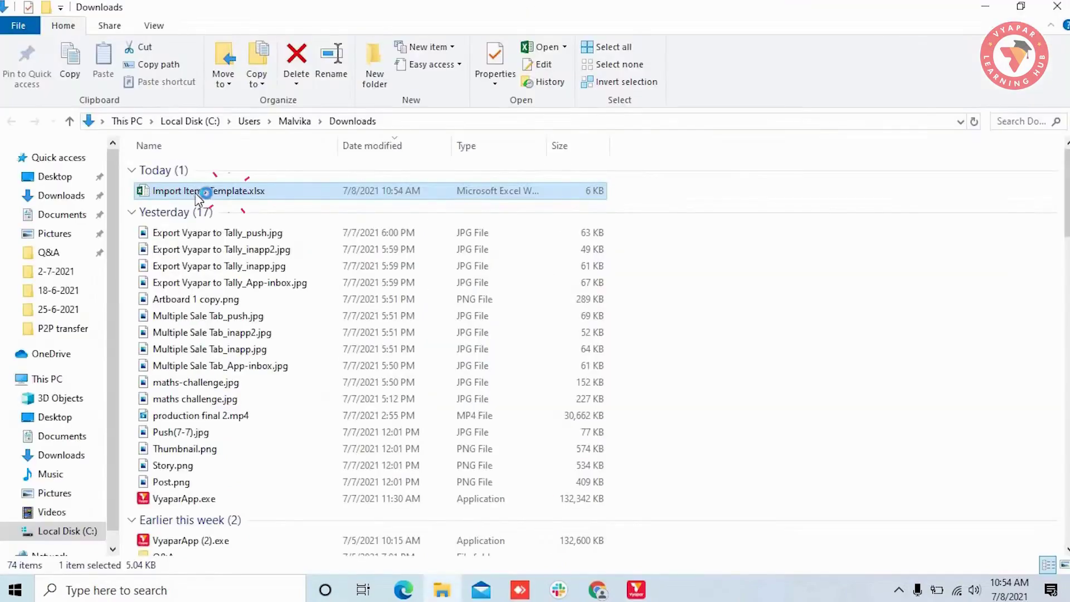
left_click(228, 191)
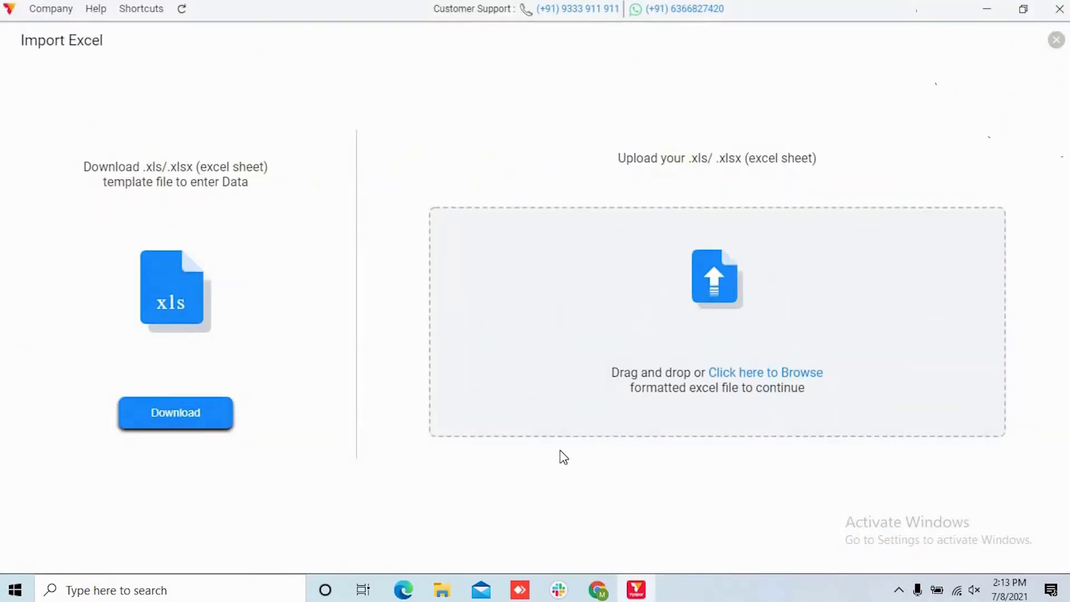
- Upload the filled-in Import Items Template.xlsx from the Downloads folder and import all of its valid items
left_click(747, 373)
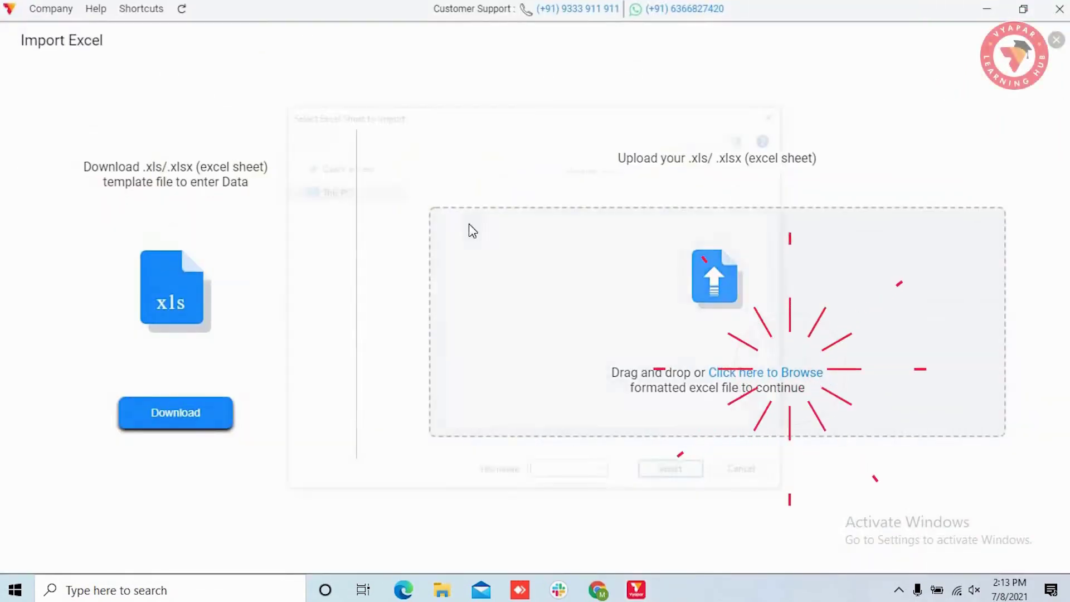
left_click(345, 312)
left_click(349, 330)
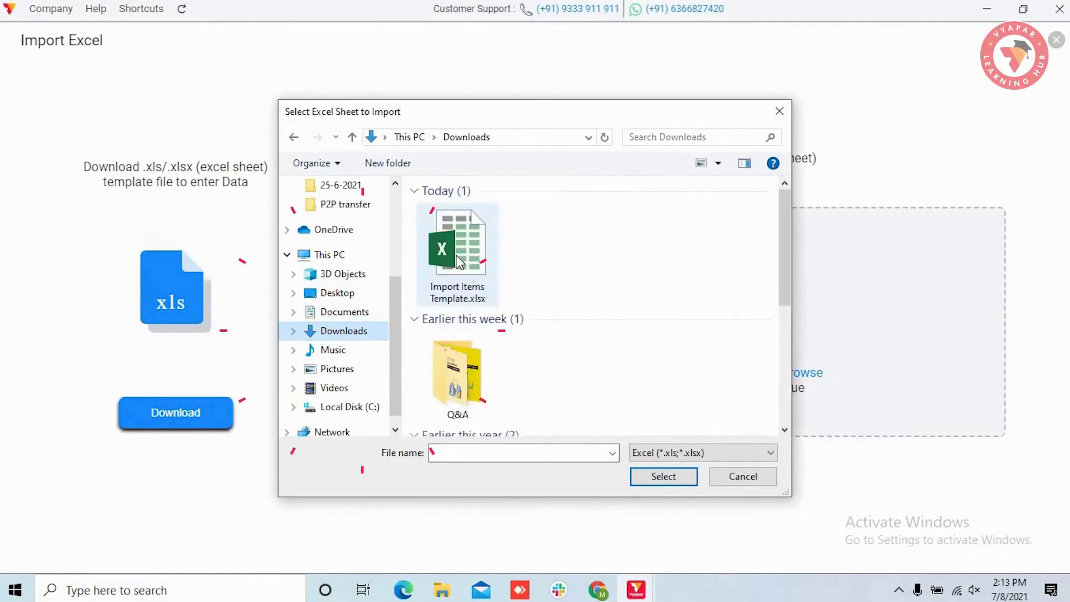
left_click(456, 246)
left_click(663, 476)
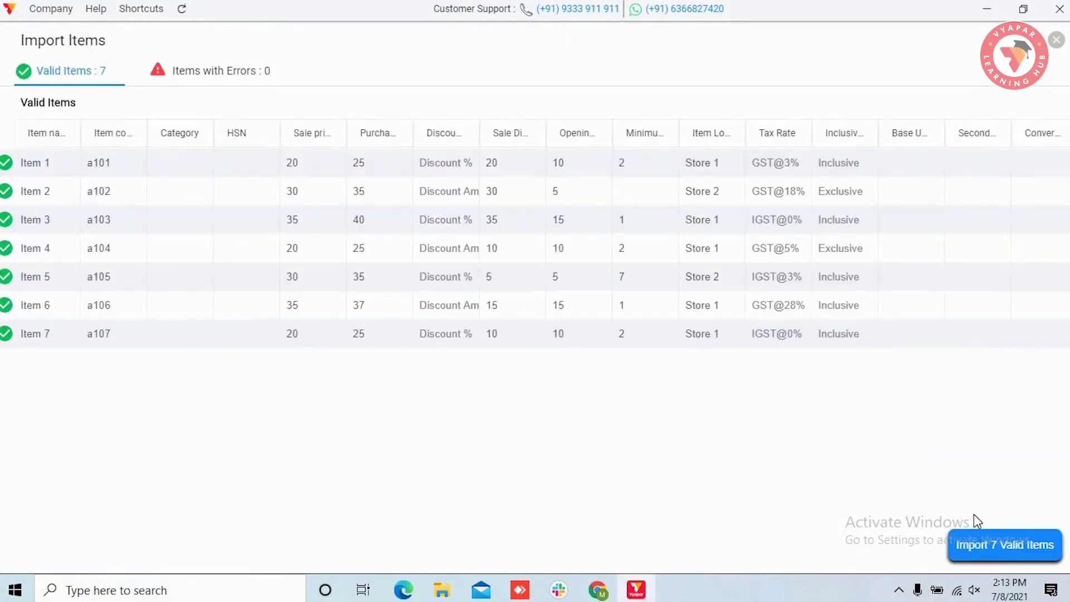
left_click(991, 546)
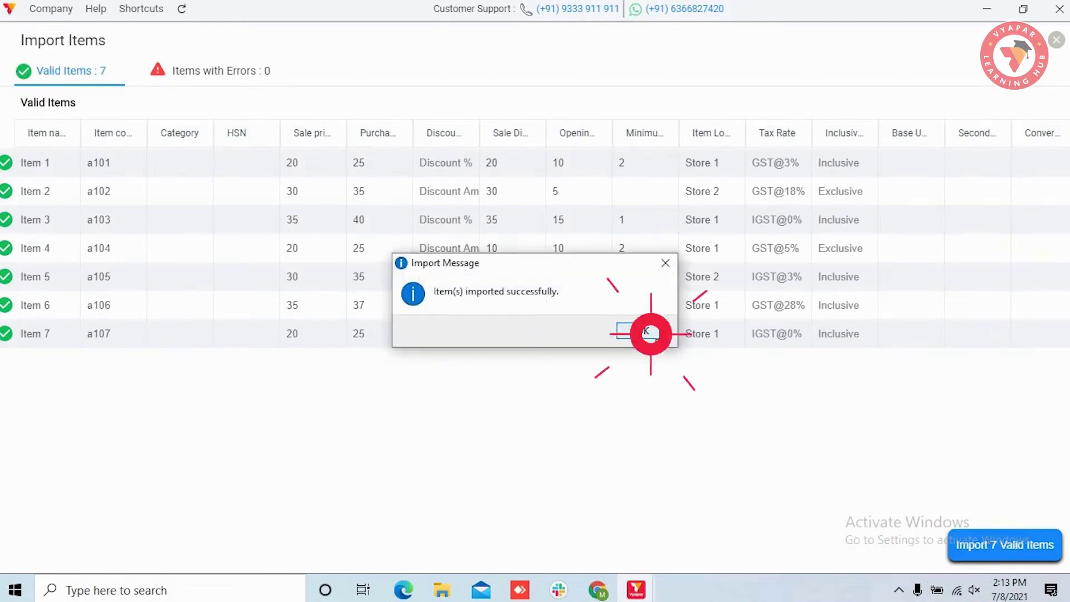
left_click(650, 333)
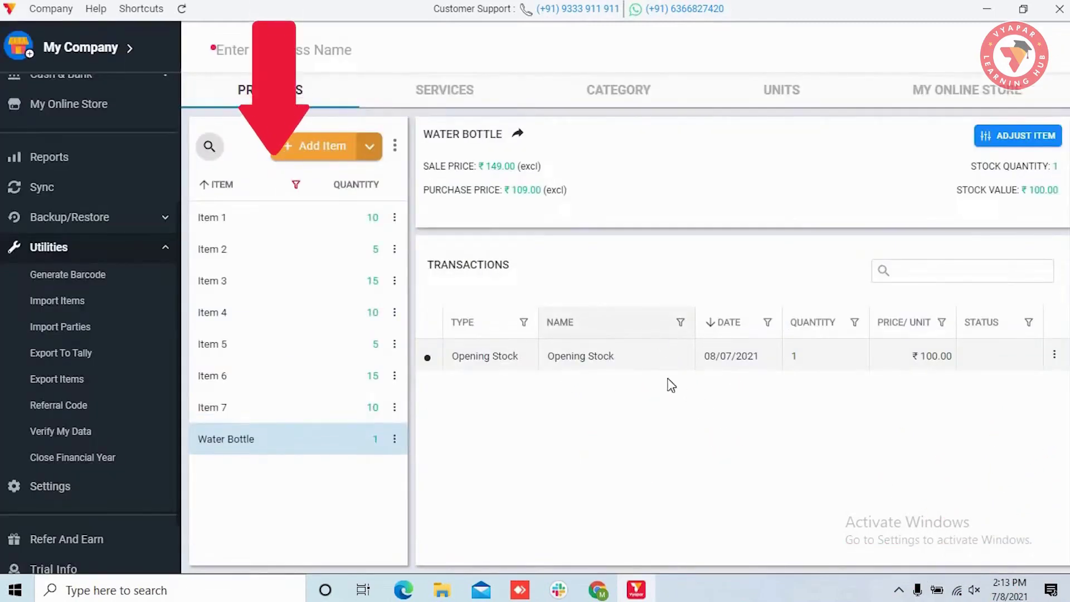